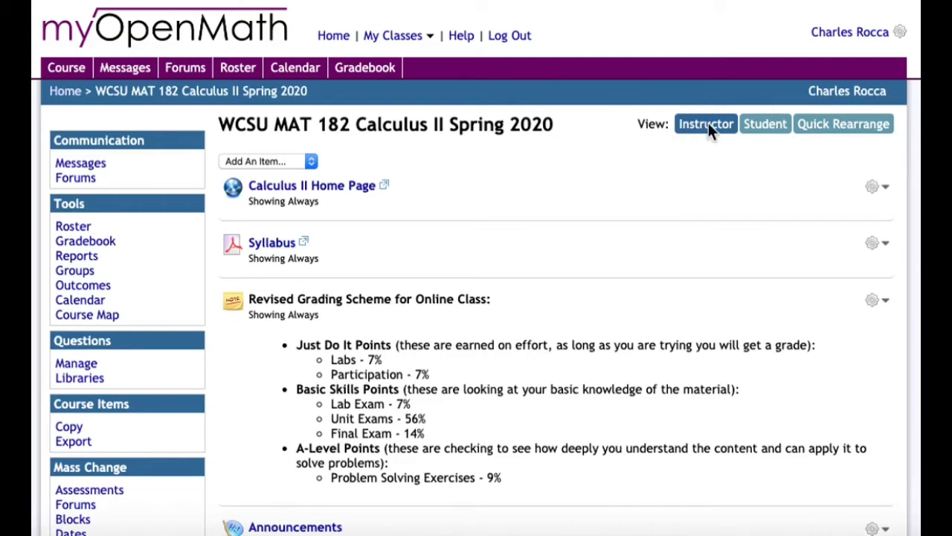
- Switch the course to student view and start a new thread in the Working with My Open Math forum
{"action": "left_click", "coordinate": [754, 128]}
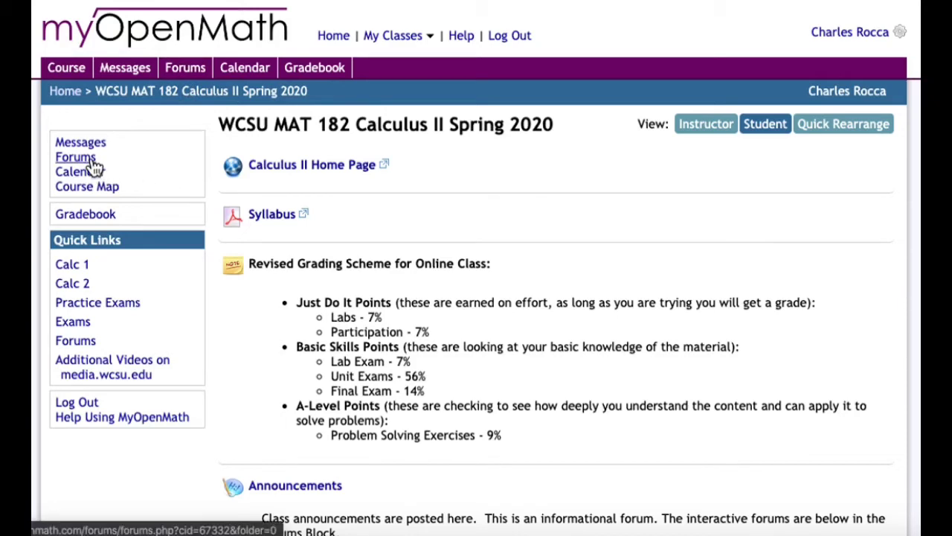
{"action": "left_click", "coordinate": [187, 68]}
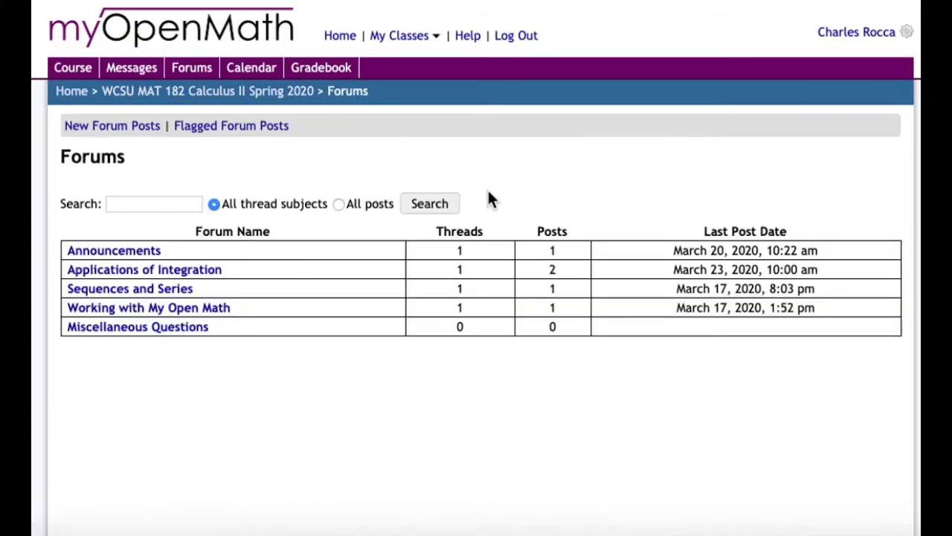
{"action": "left_click", "coordinate": [164, 309]}
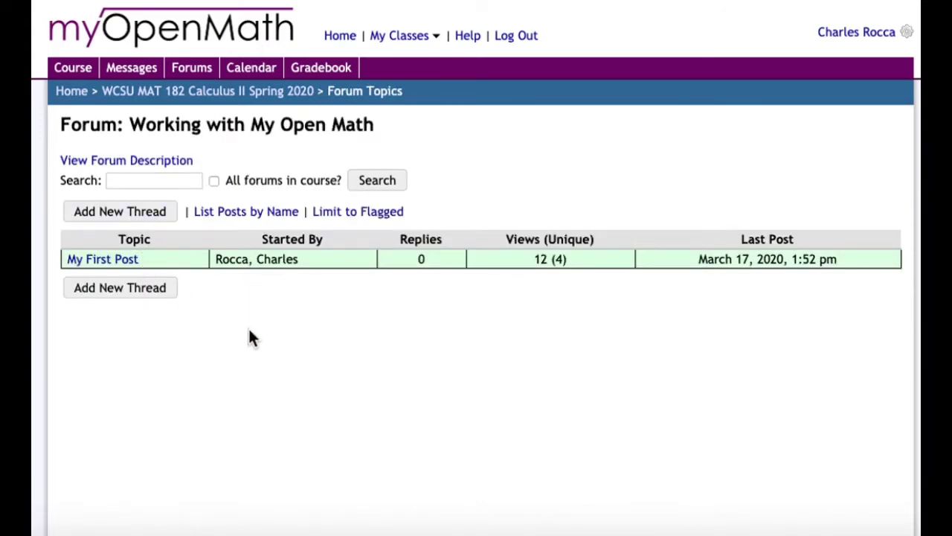
{"action": "left_click", "coordinate": [157, 289]}
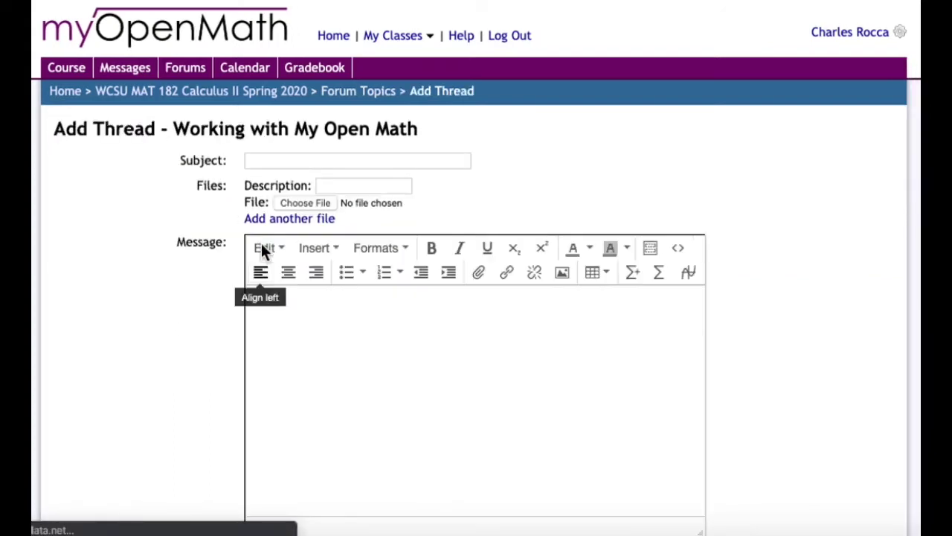
- Enter "How do I enter some math?" as the thread's subject
{"action": "left_click", "coordinate": [274, 161]}
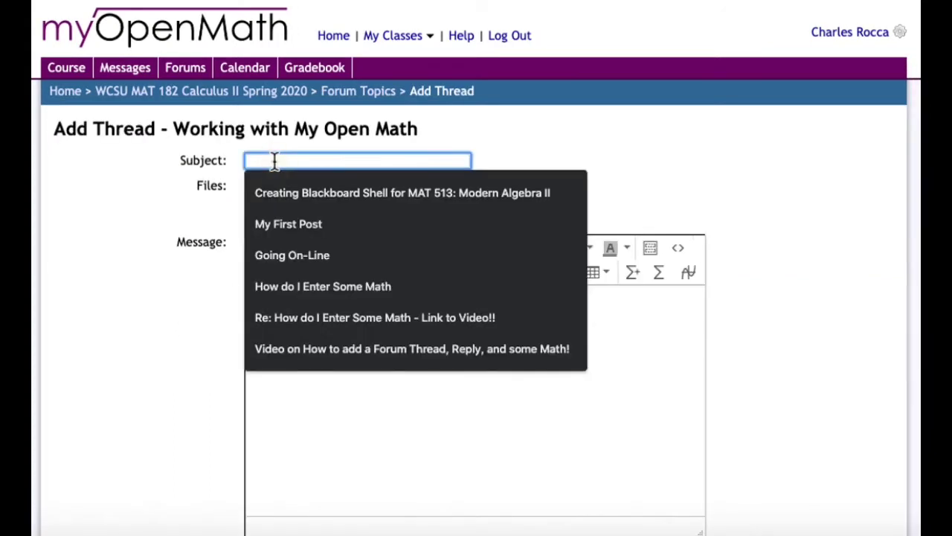
{"action": "type", "text": "How do I "}
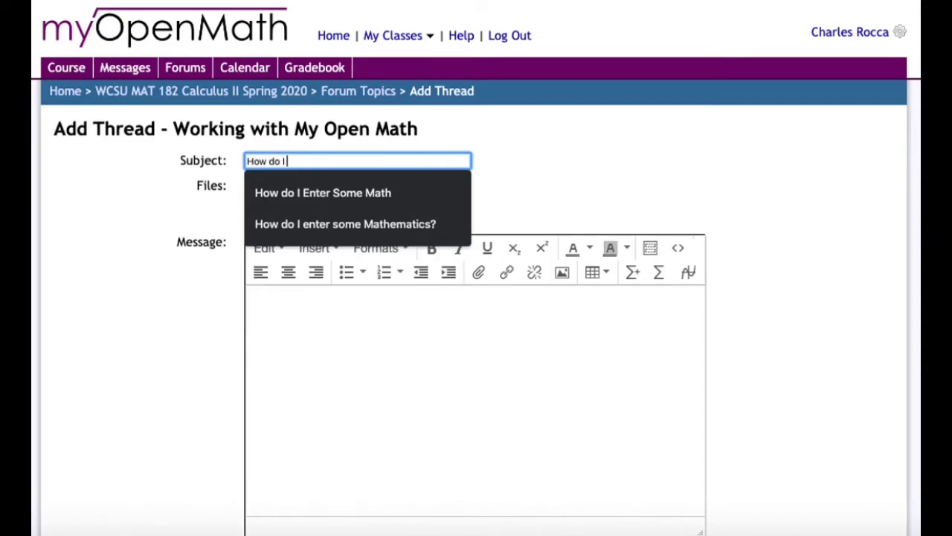
{"action": "type", "text": "enter some ma"}
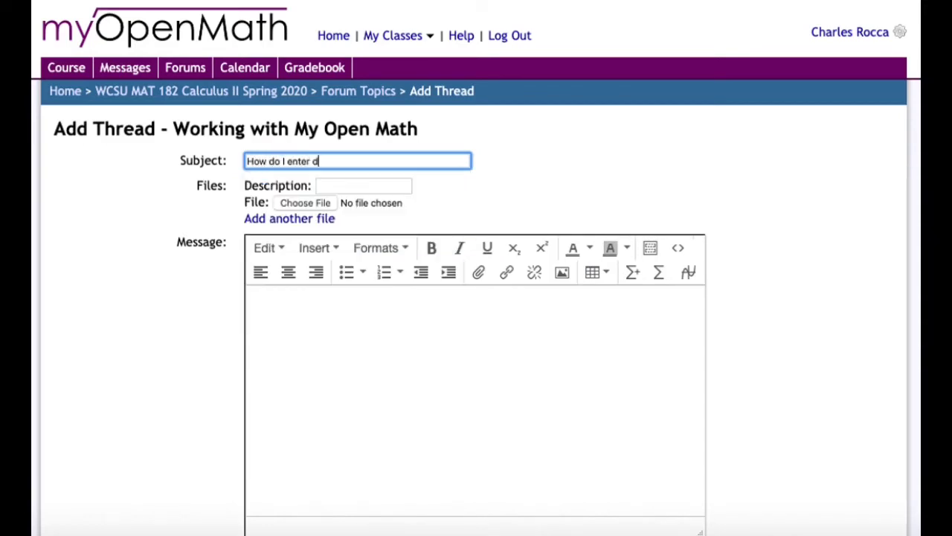
{"action": "type", "text": "th?"}
- Begin the thread's message with the text "Can you help me integrate the function"
{"action": "left_click", "coordinate": [311, 313]}
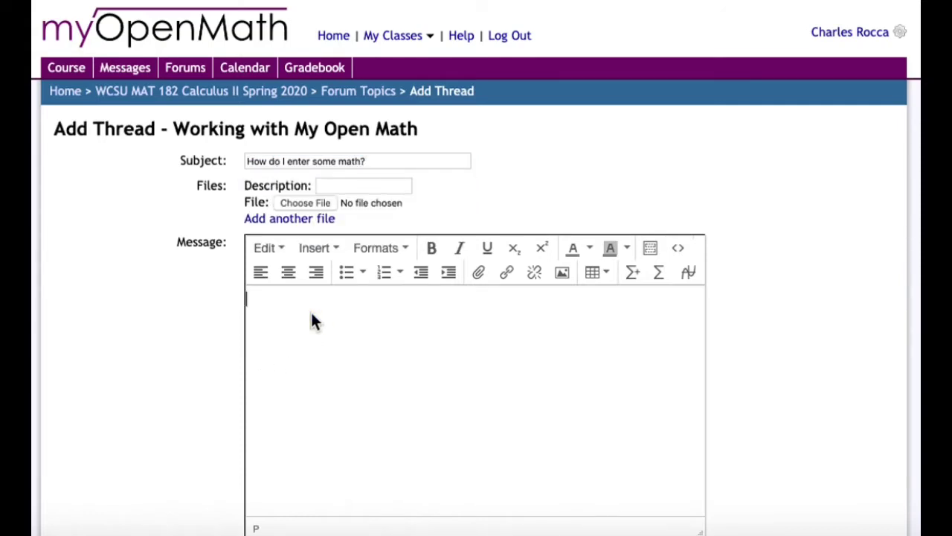
{"action": "type", "text": "Can you help me integrate the "}
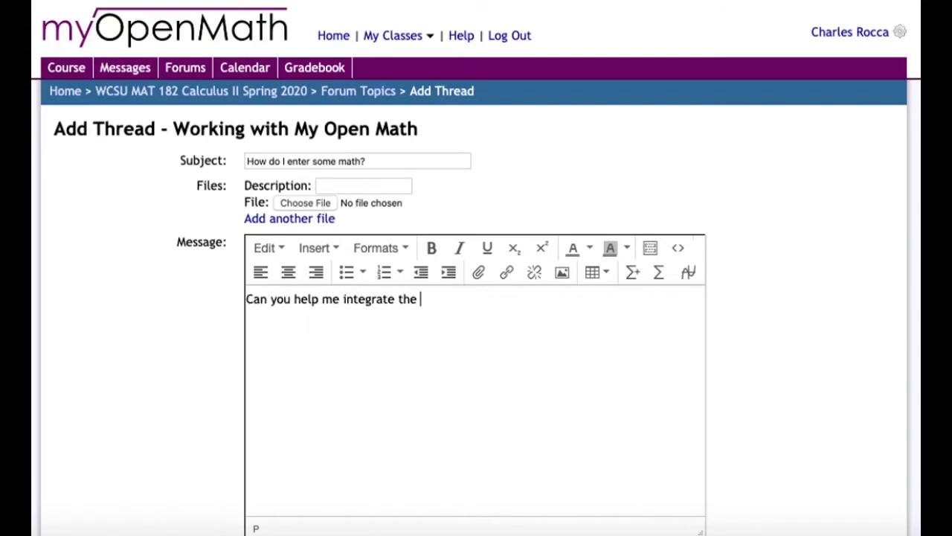
{"action": "type", "text": "int"}
{"action": "key", "text": "BackSpace"}
{"action": "key", "text": "BackSpace"}
{"action": "key", "text": "BackSpace"}
{"action": "type", "text": "function"}
- Insert the math expression f(x)=x^2+3x+1 after the word "function" in the message
{"action": "left_click", "coordinate": [634, 275]}
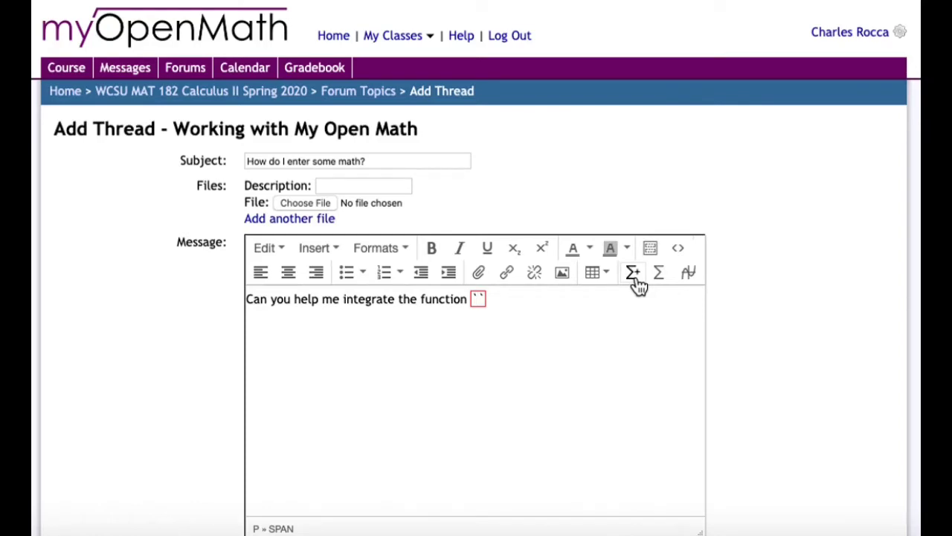
{"action": "type", "text": "f(x)=x"}
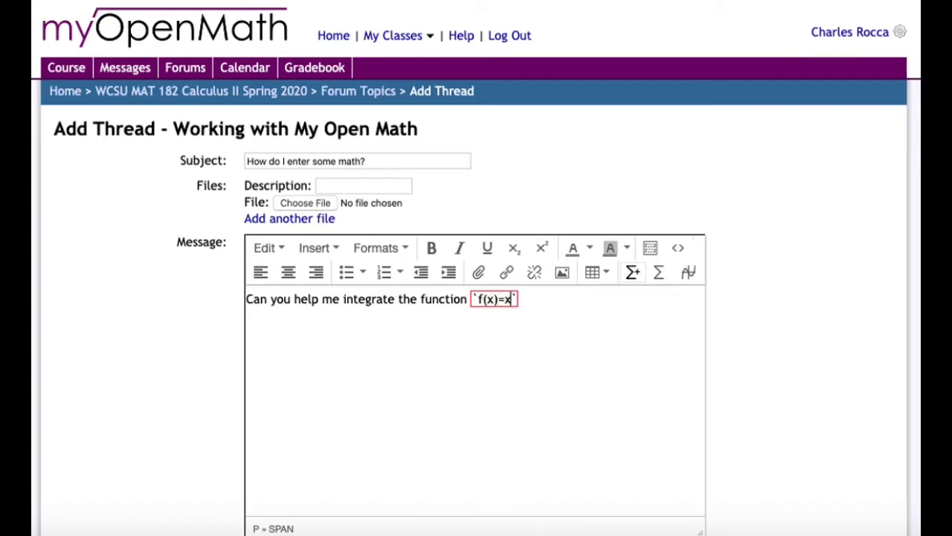
{"action": "type", "text": "^2+3x"}
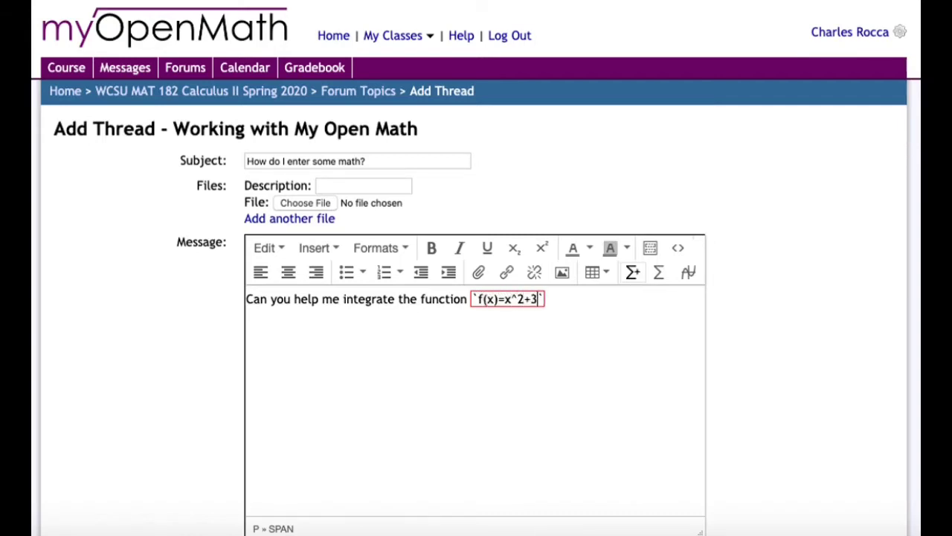
{"action": "type", "text": "+1"}
{"action": "key", "text": "Right"}
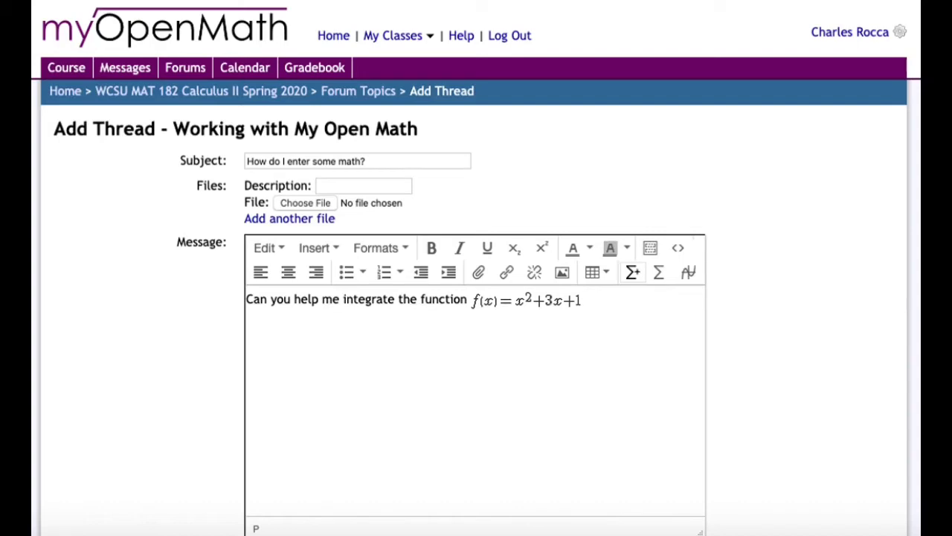
- Continue the message after the formula with ", this function looks like the following:" and start a new paragraph
{"action": "type", "text": ", this function l"}
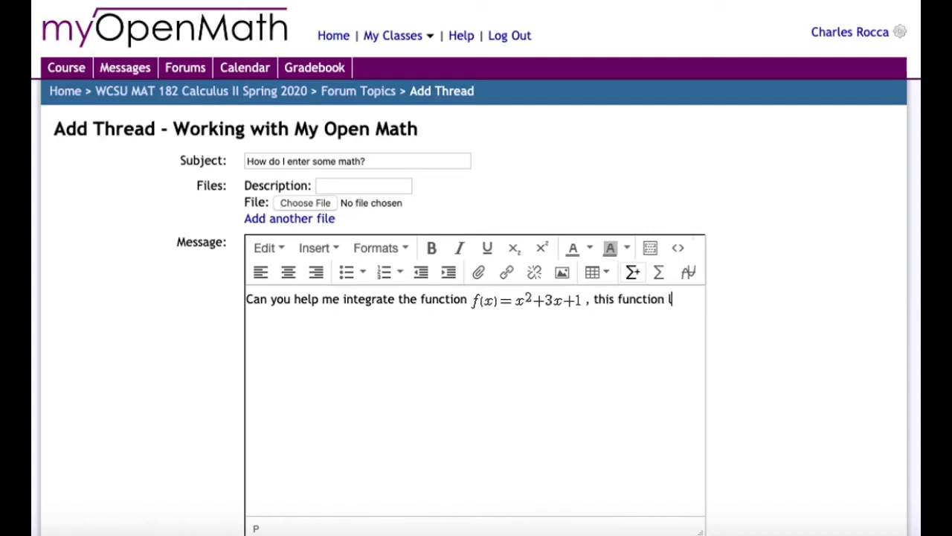
{"action": "type", "text": "ooks like th"}
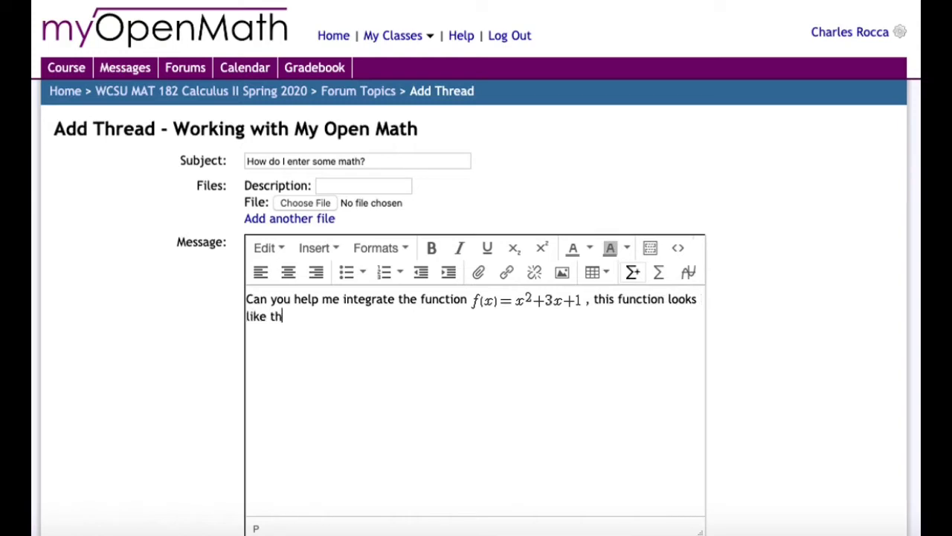
{"action": "type", "text": "e following:"}
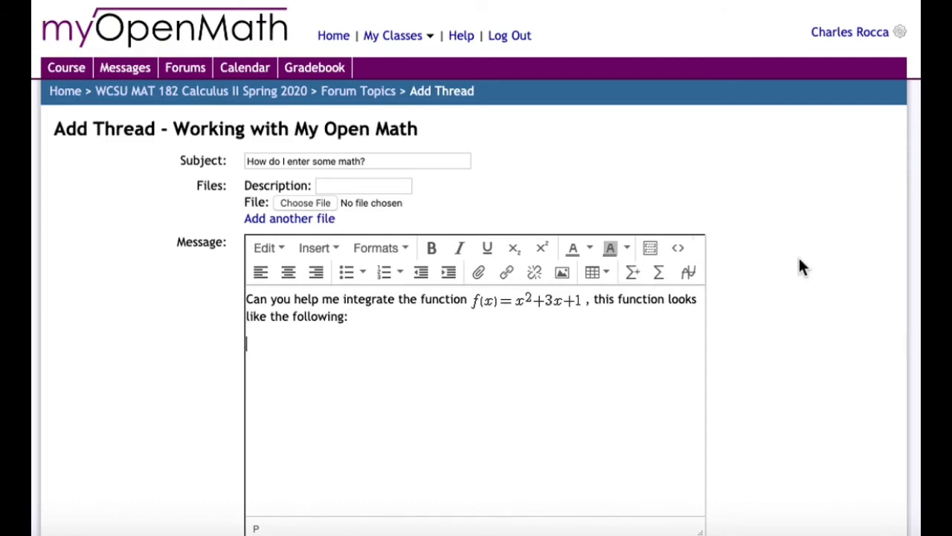
- Start a new graph below the message text, with the function x^2+3x+1 plotted from -2 to 2
{"action": "left_click", "coordinate": [690, 273]}
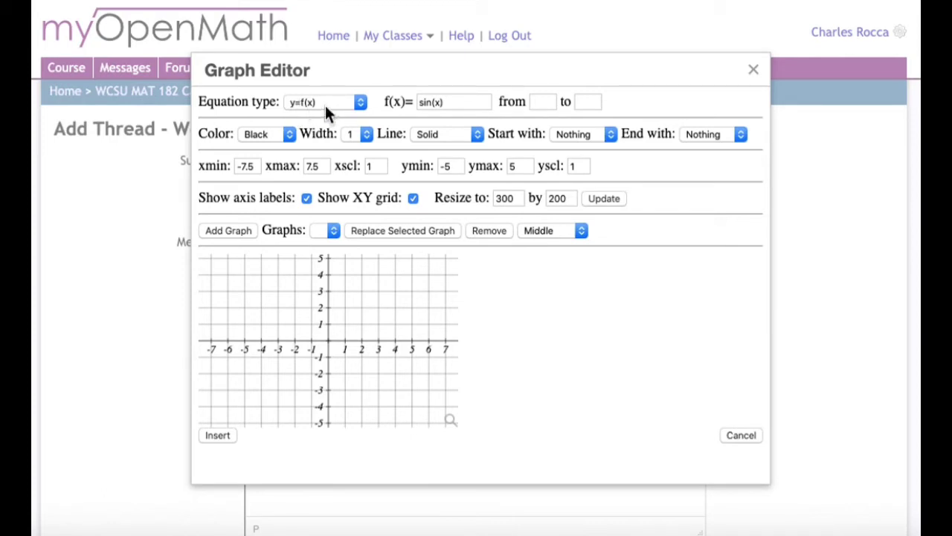
{"action": "left_click_drag", "start_coordinate": [450, 100], "coordinate": [400, 100]}
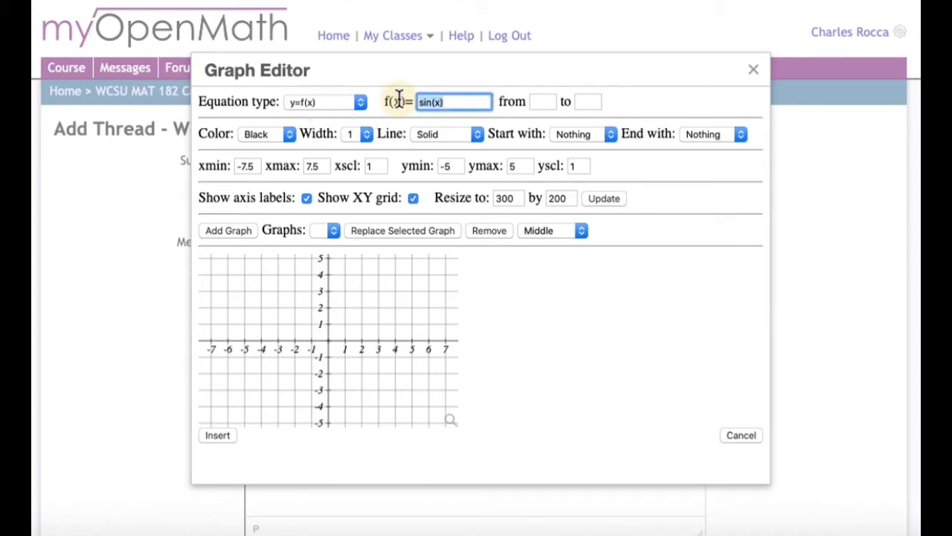
{"action": "type", "text": "x^"}
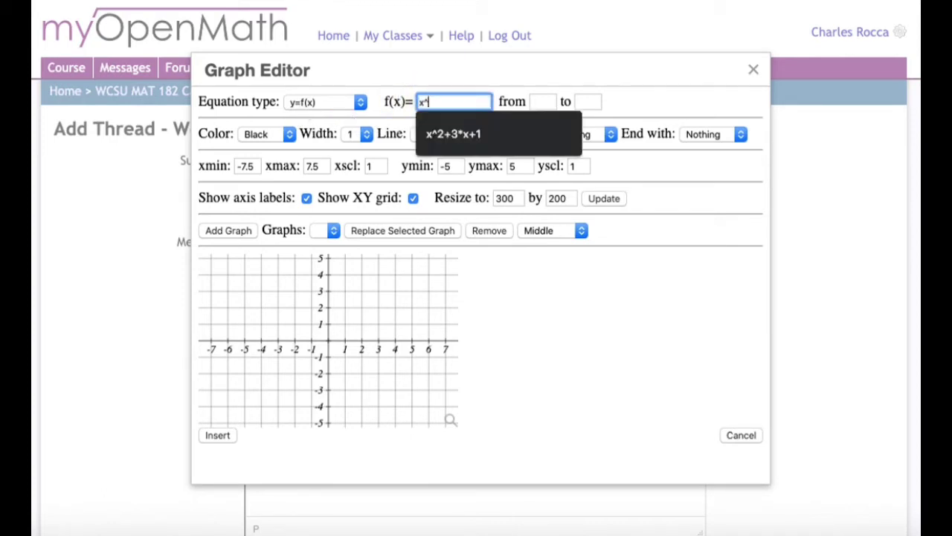
{"action": "type", "text": "2+3x+1"}
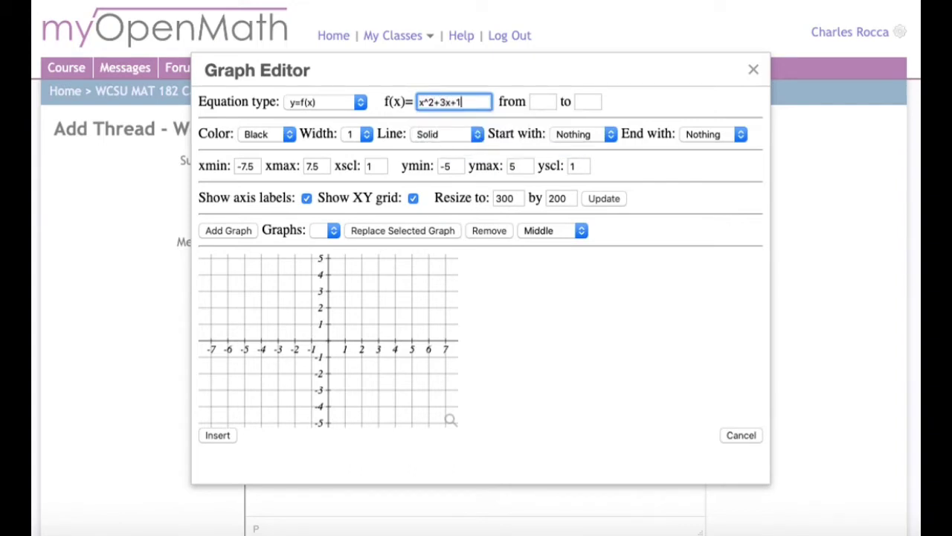
{"action": "left_click", "coordinate": [542, 102]}
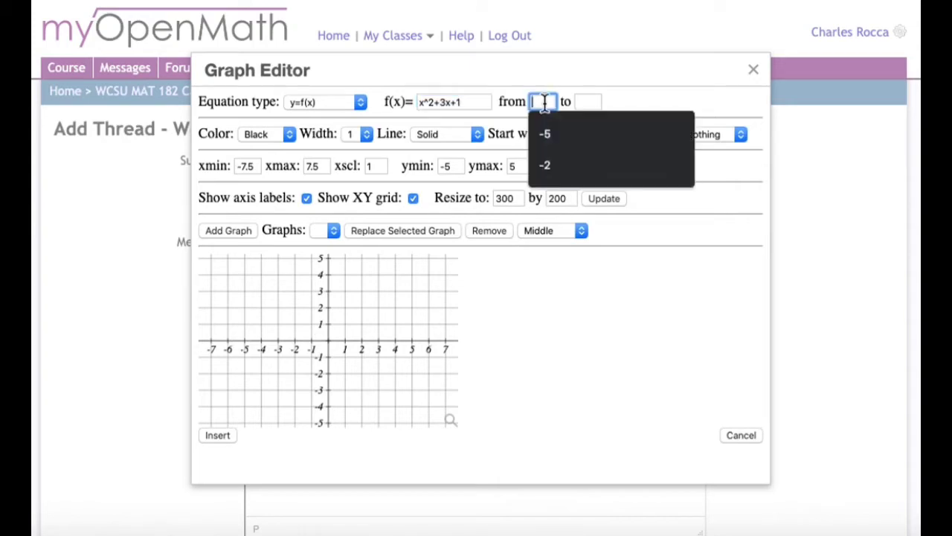
{"action": "type", "text": "-2"}
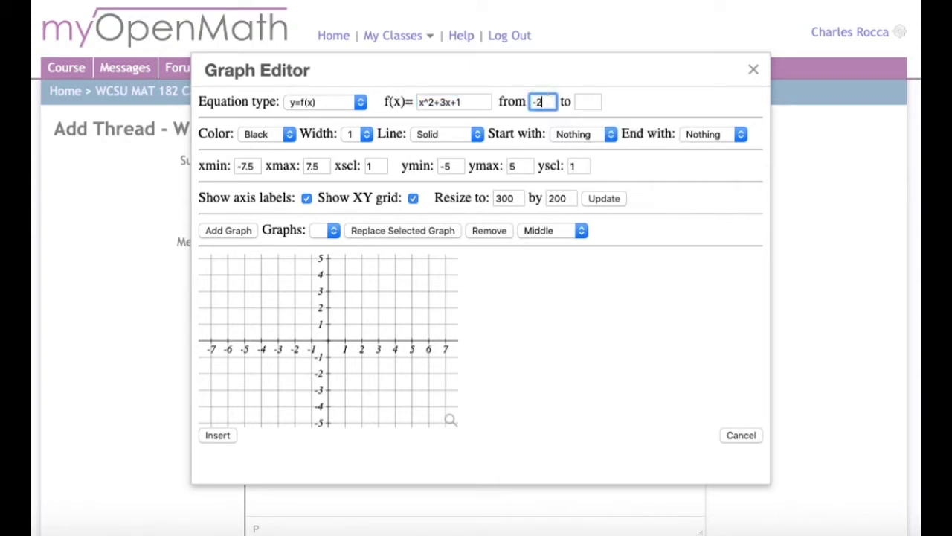
{"action": "left_click", "coordinate": [585, 102]}
{"action": "type", "text": "2"}
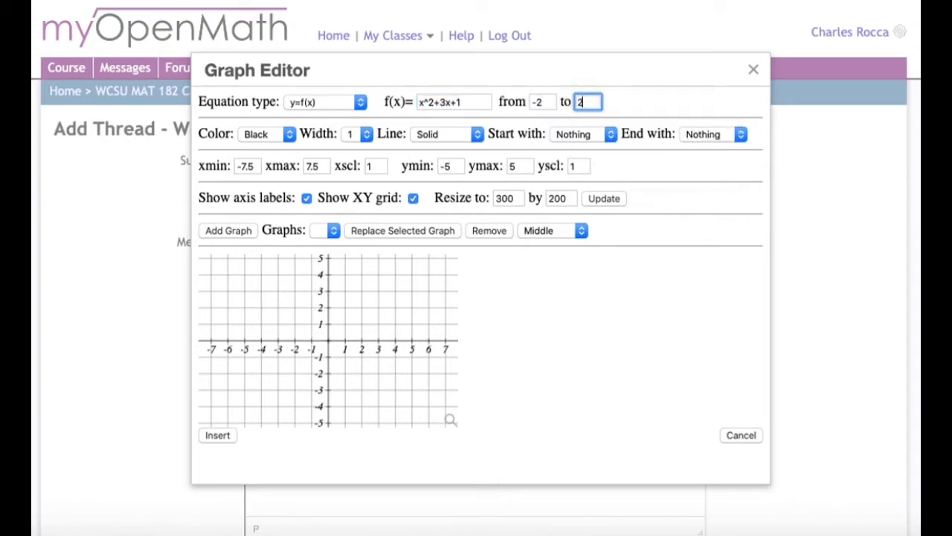
- Style the curve red with width 3 and arrows at both ends, and add it to the graph
{"action": "left_click", "coordinate": [249, 136]}
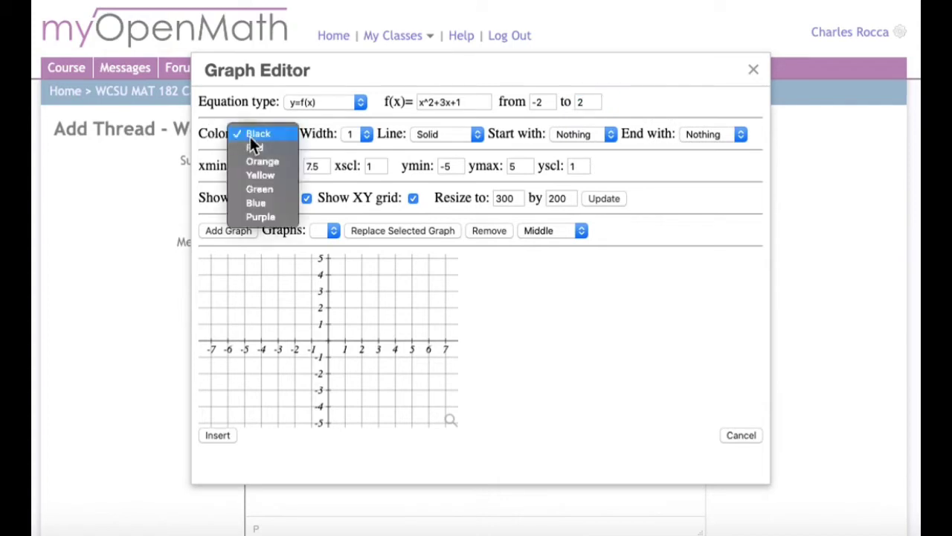
{"action": "left_click", "coordinate": [252, 145]}
{"action": "left_click", "coordinate": [350, 135]}
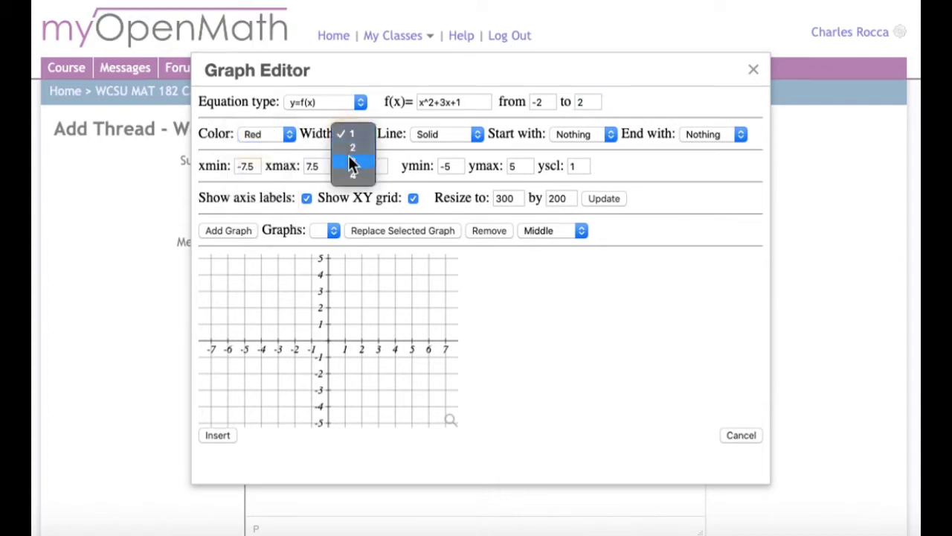
{"action": "left_click", "coordinate": [352, 164]}
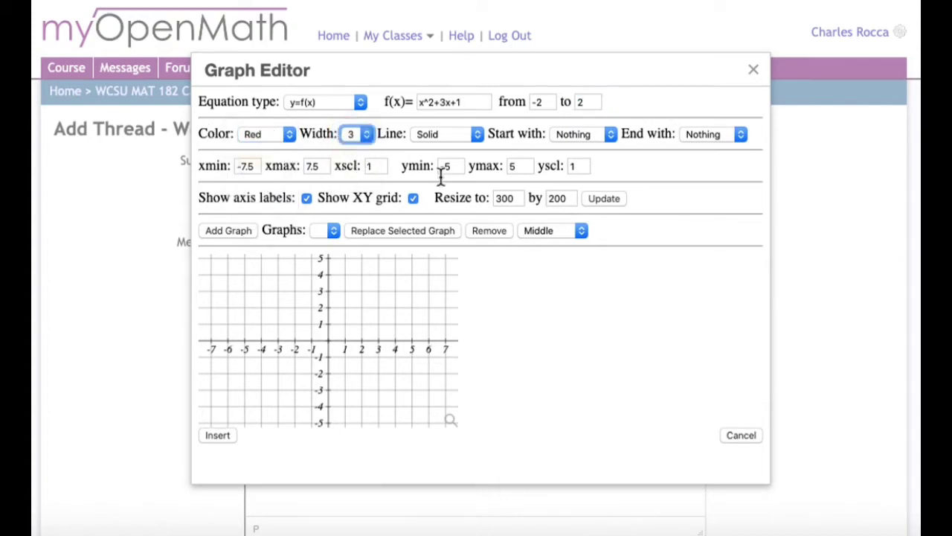
{"action": "left_click", "coordinate": [600, 134]}
{"action": "left_click", "coordinate": [598, 147]}
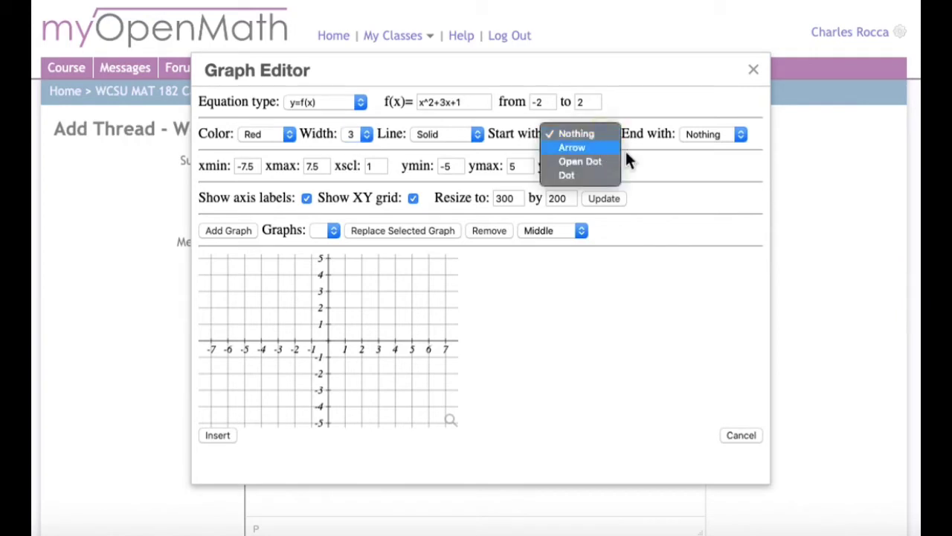
{"action": "left_click", "coordinate": [712, 132]}
{"action": "left_click", "coordinate": [714, 145]}
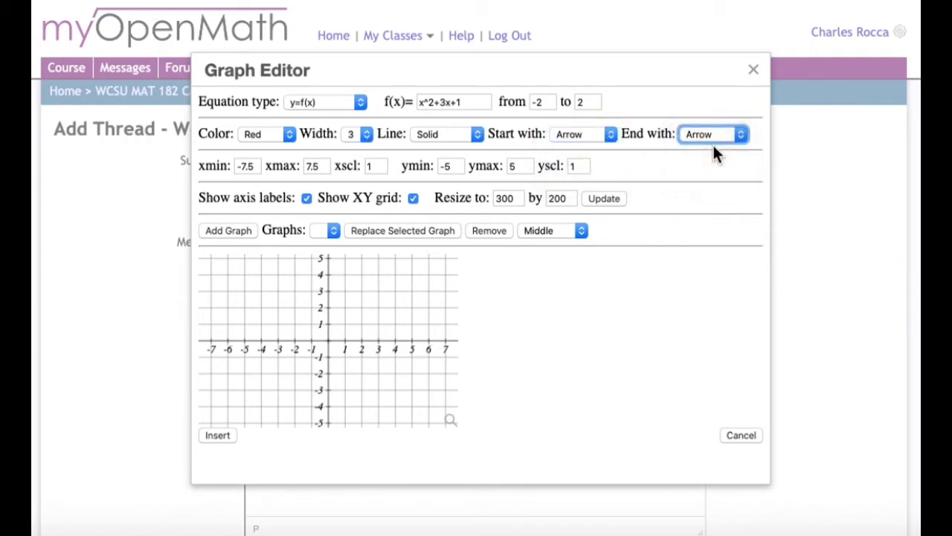
{"action": "left_click", "coordinate": [246, 230]}
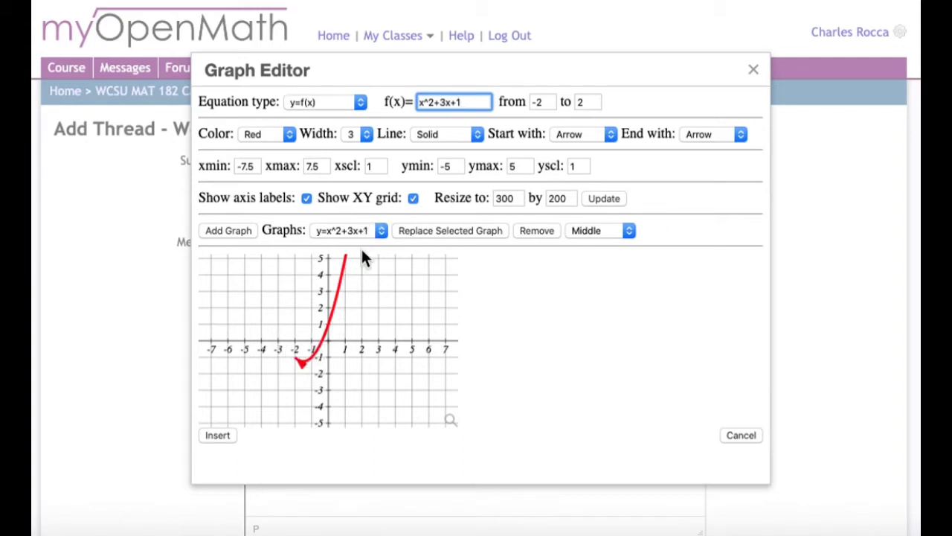
- Update the plotted curve to run from -5 to 2 with ymax 15, and insert the graph into the message
{"action": "left_click", "coordinate": [586, 102]}
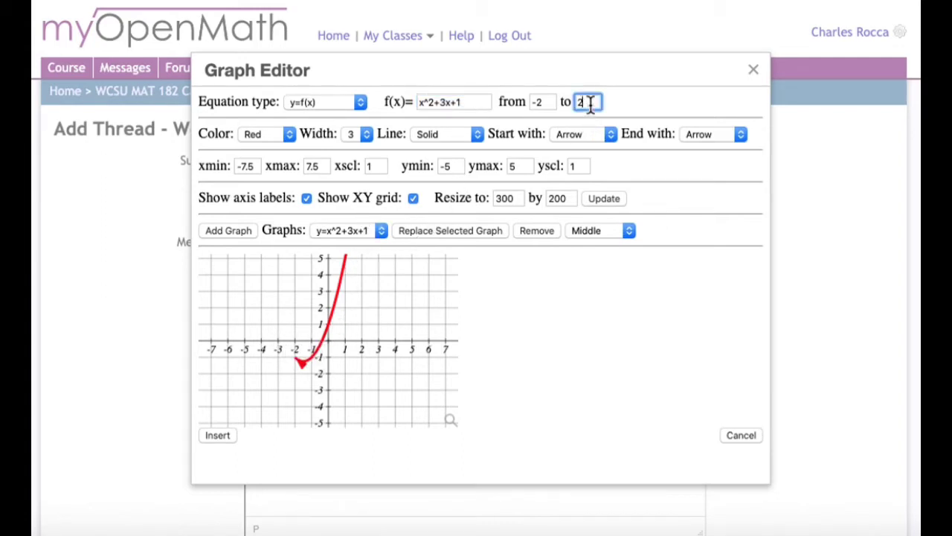
{"action": "key", "text": "BackSpace"}
{"action": "type", "text": "2"}
{"action": "double_click", "coordinate": [543, 102]}
{"action": "type", "text": "-5"}
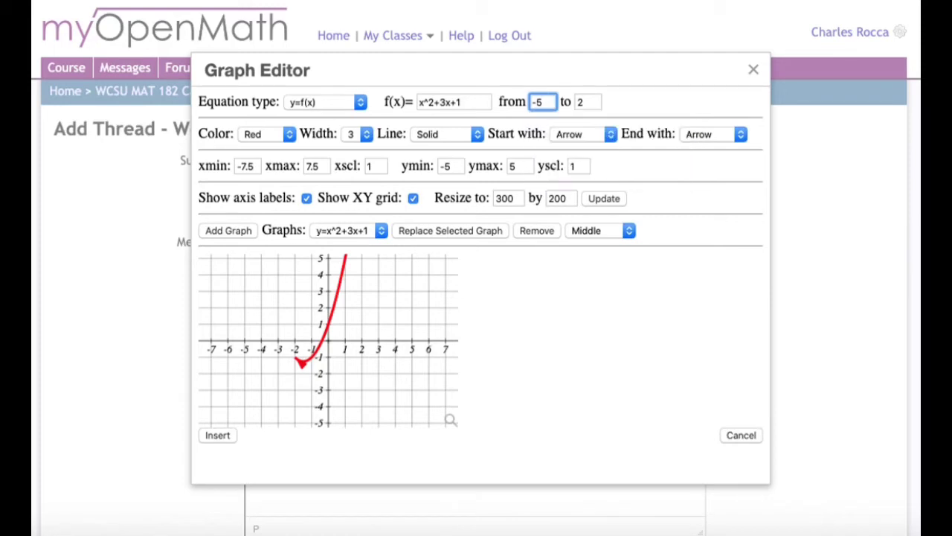
{"action": "double_click", "coordinate": [516, 165]}
{"action": "type", "text": "1"}
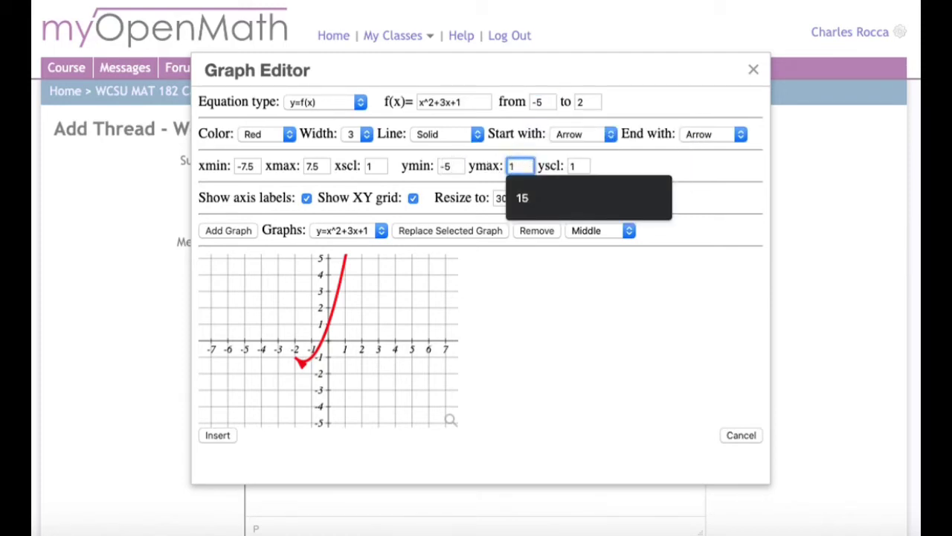
{"action": "type", "text": "5"}
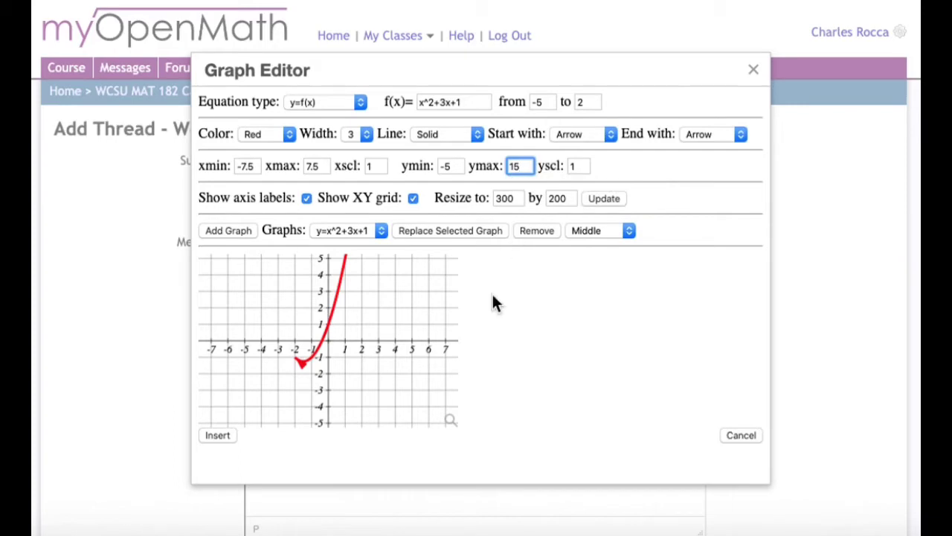
{"action": "left_click", "coordinate": [452, 230]}
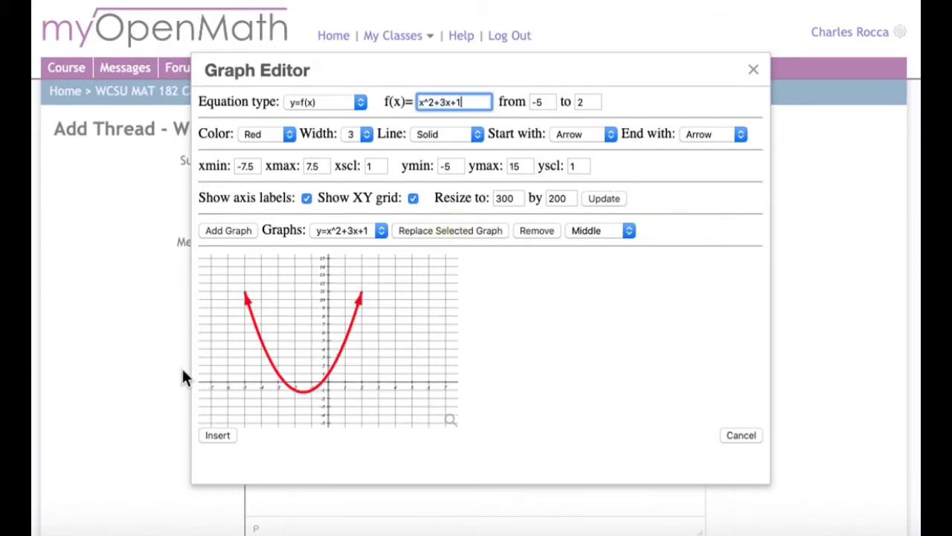
{"action": "left_click", "coordinate": [218, 435]}
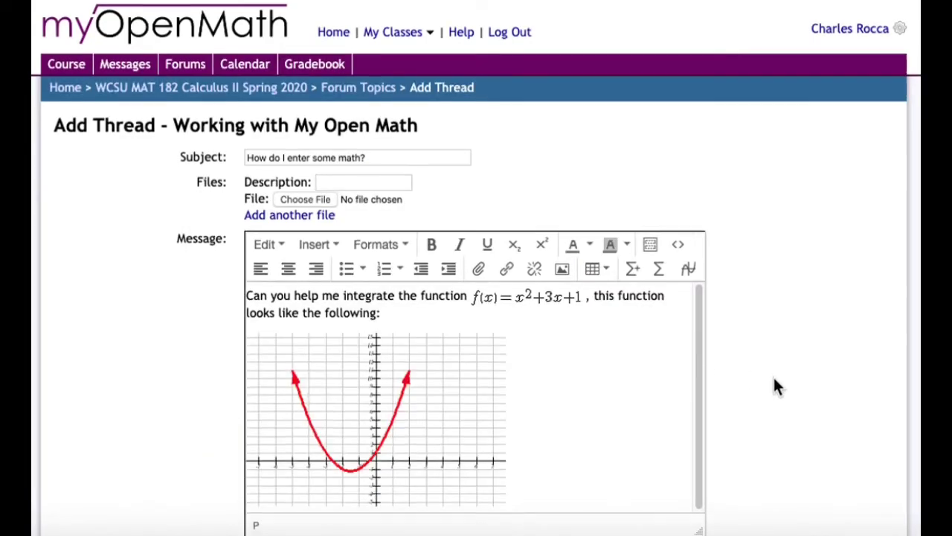
- Post the finished thread, and open "How do I enter some math?" from the forum topics with its message shown
{"action": "scroll", "coordinate": [774, 378], "scroll_direction": "down", "scroll_amount": 2}
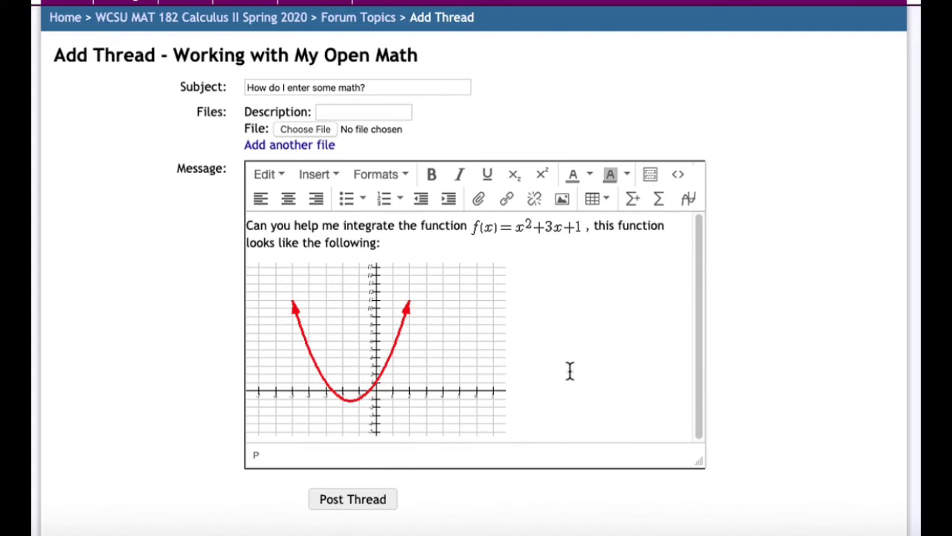
{"action": "left_click", "coordinate": [385, 502]}
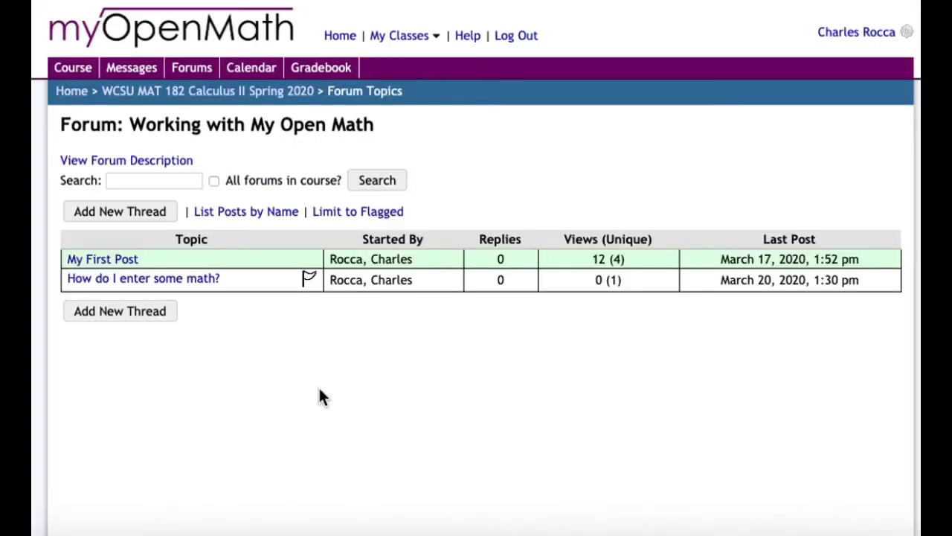
{"action": "left_click", "coordinate": [214, 287]}
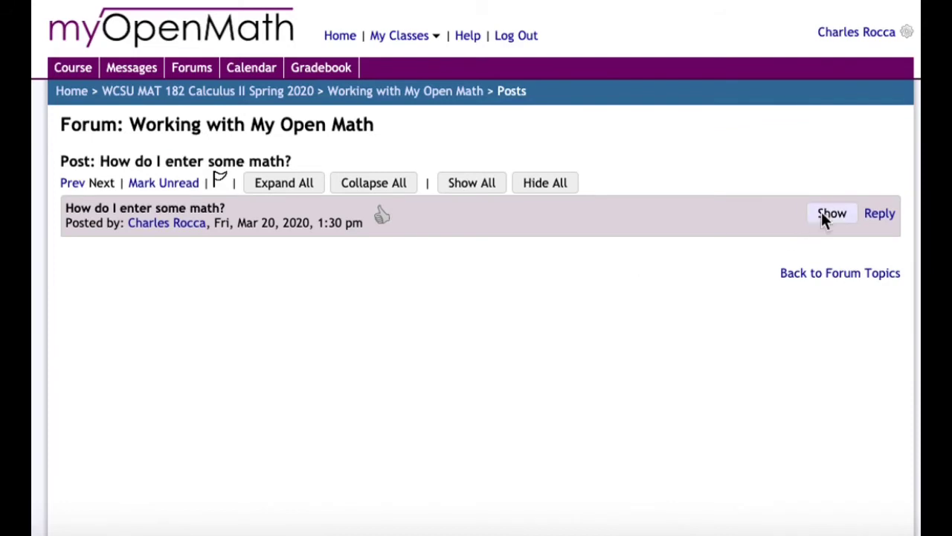
{"action": "left_click", "coordinate": [822, 213]}
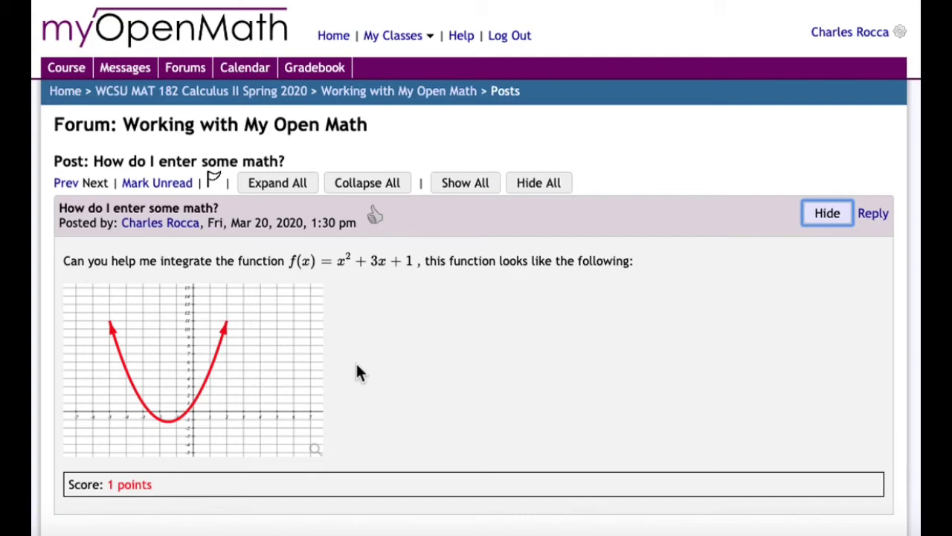
- Start a reply to the post with the text "Well, if you want the indefinite integral then you get the following:"
{"action": "left_click", "coordinate": [878, 220]}
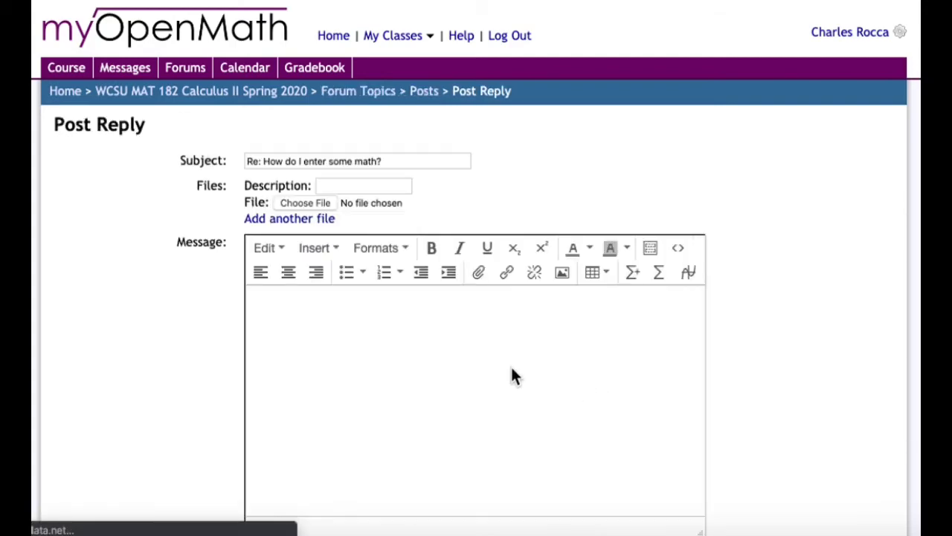
{"action": "type", "text": "We"}
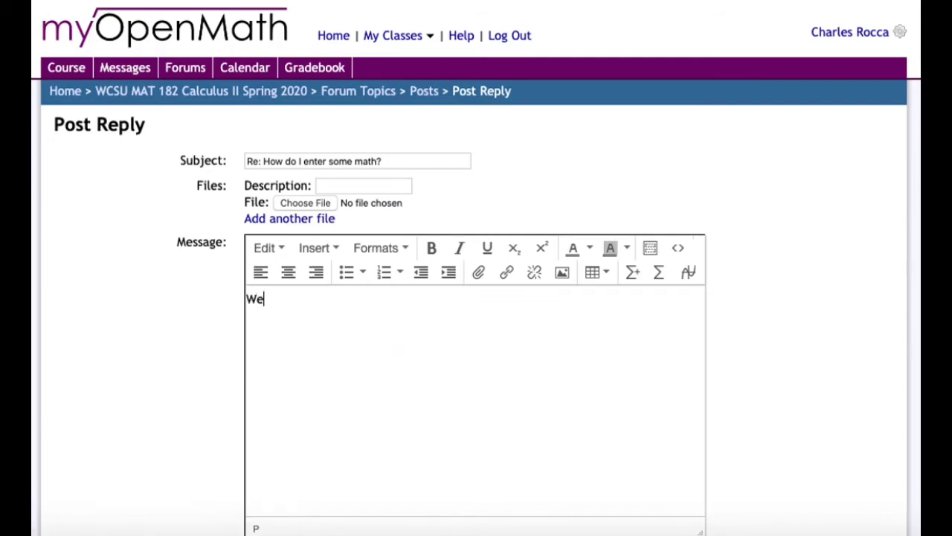
{"action": "type", "text": "ll, if you want th"}
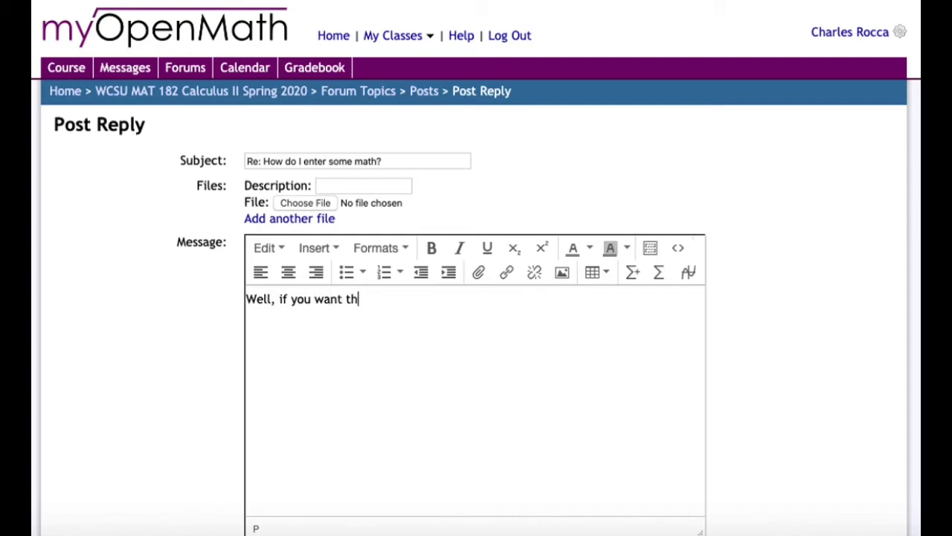
{"action": "type", "text": "e indfinite"}
{"action": "key", "text": "BackSpace"}
{"action": "key", "text": "BackSpace"}
{"action": "key", "text": "BackSpace"}
{"action": "key", "text": "BackSpace"}
{"action": "key", "text": "BackSpace"}
{"action": "key", "text": "BackSpace"}
{"action": "key", "text": "BackSpace"}
{"action": "type", "text": "efinite integr"}
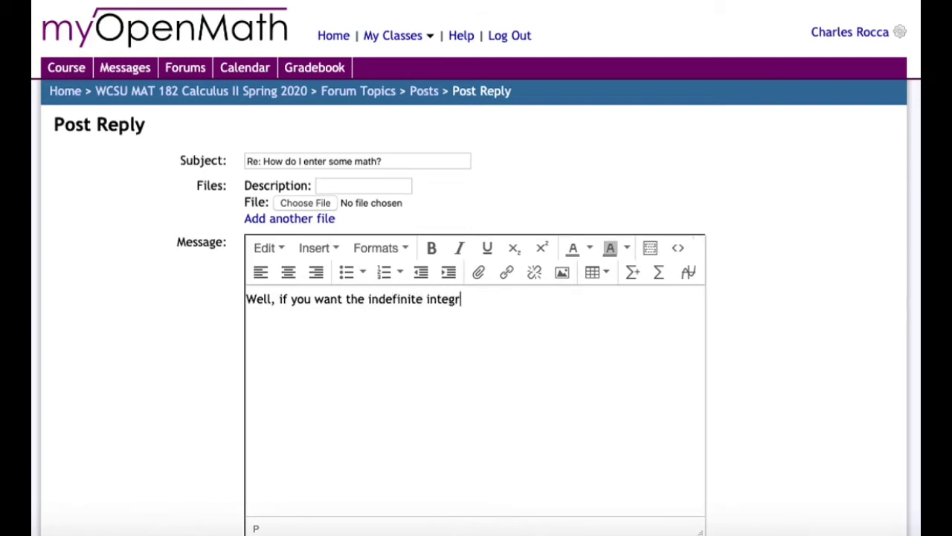
{"action": "type", "text": "al then you "}
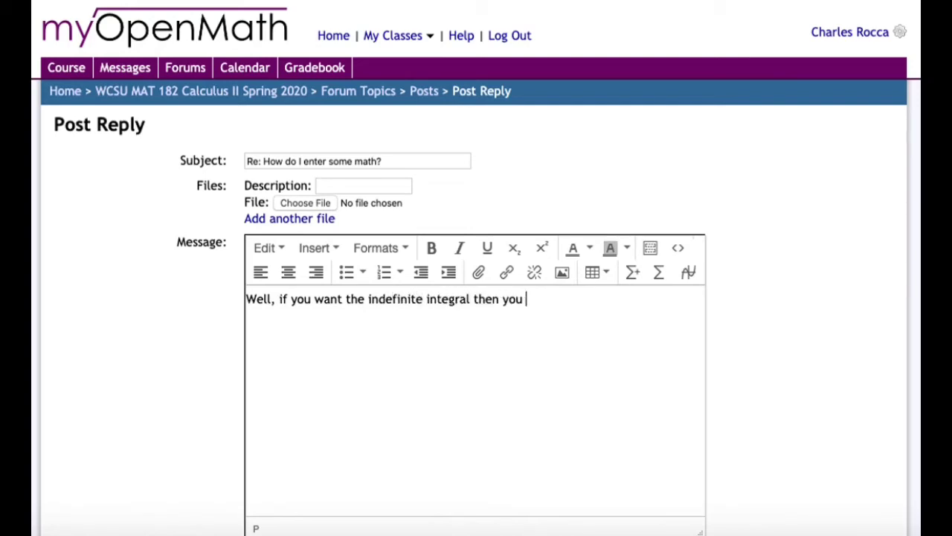
{"action": "type", "text": "get the following:"}
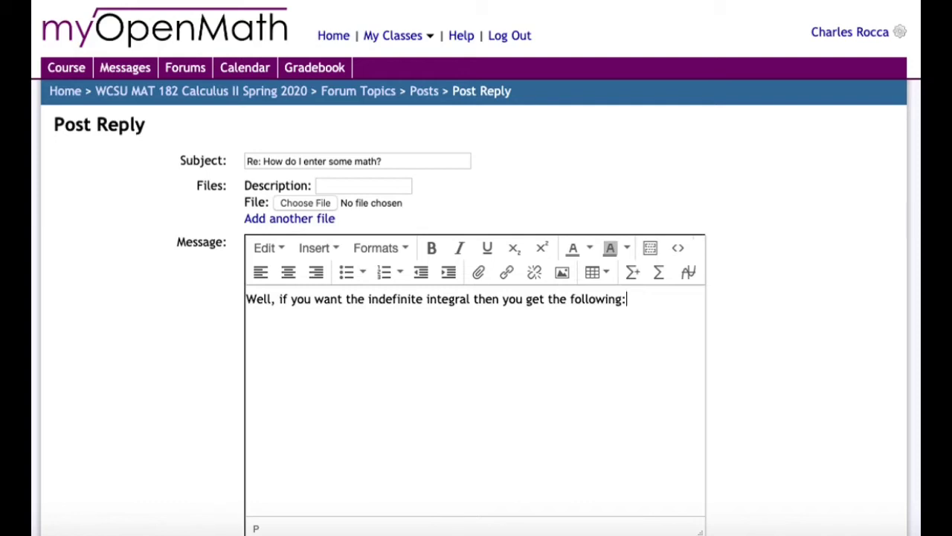
- Insert the math formula "\int x^2+3x+1dx = x^3/3+3/2*x^2+x+c" on a new line below the sentence
{"action": "key", "text": "Return"}
{"action": "left_click", "coordinate": [638, 283]}
{"action": "type", "text": "\\"}
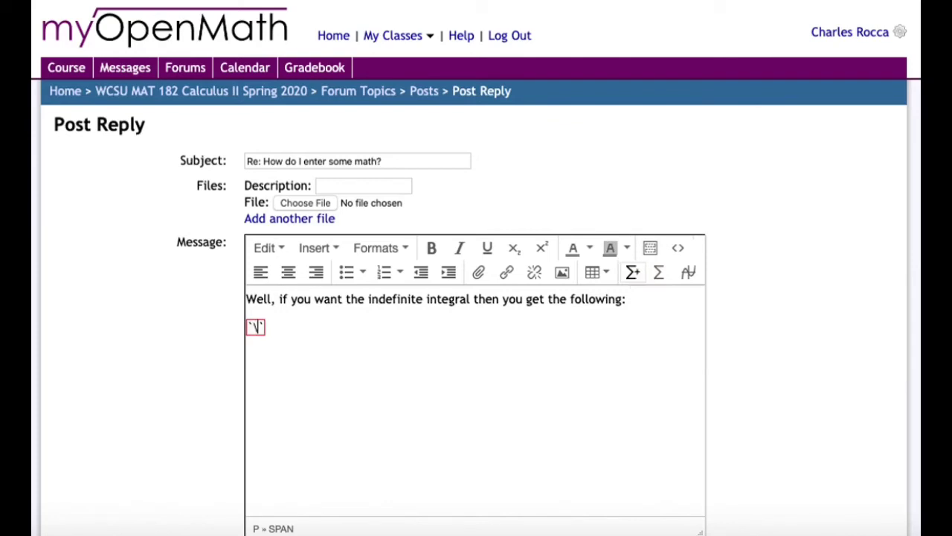
{"action": "type", "text": "int x^2+3x"}
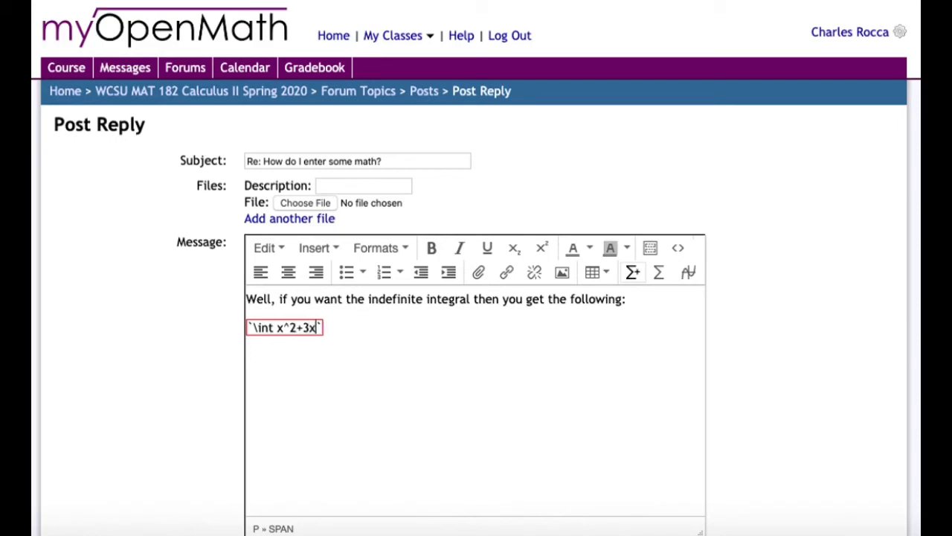
{"action": "type", "text": "+1="}
{"action": "key", "text": "BackSpace"}
{"action": "type", "text": "dx "}
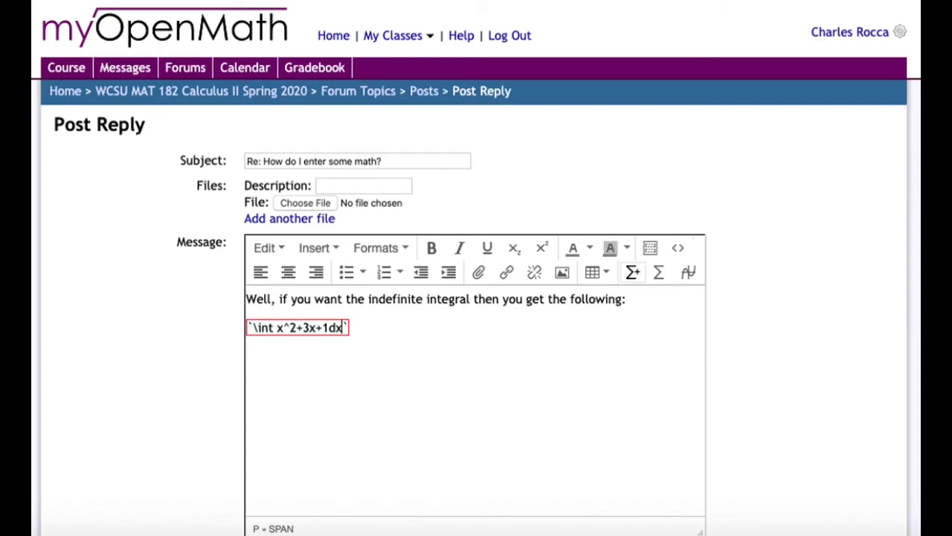
{"action": "type", "text": "= x^3/3"}
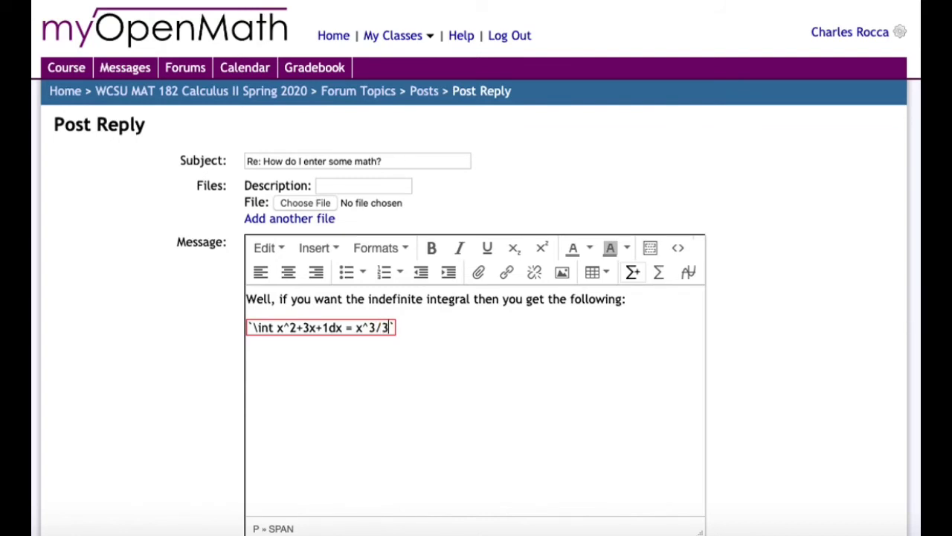
{"action": "type", "text": "+3/2"}
{"action": "type", "text": "*x^2"}
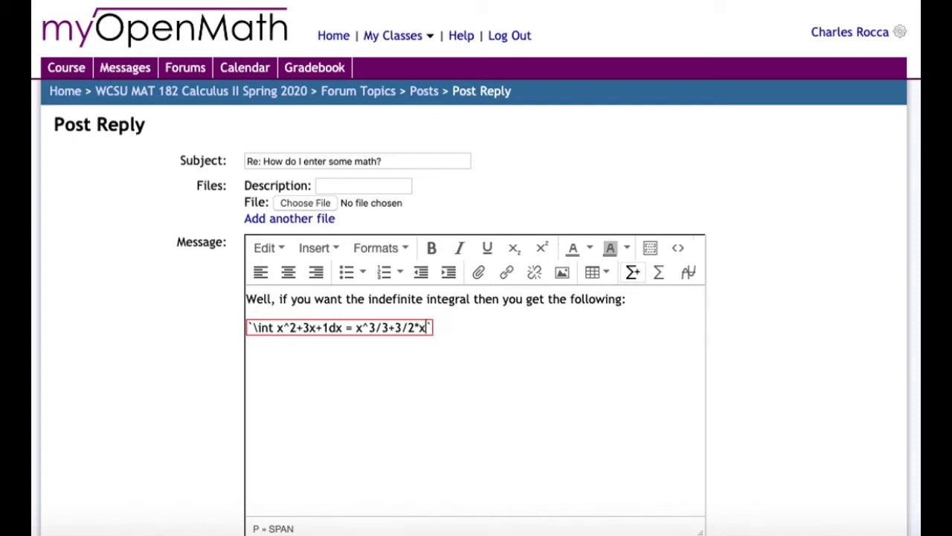
{"action": "type", "text": "+x+c"}
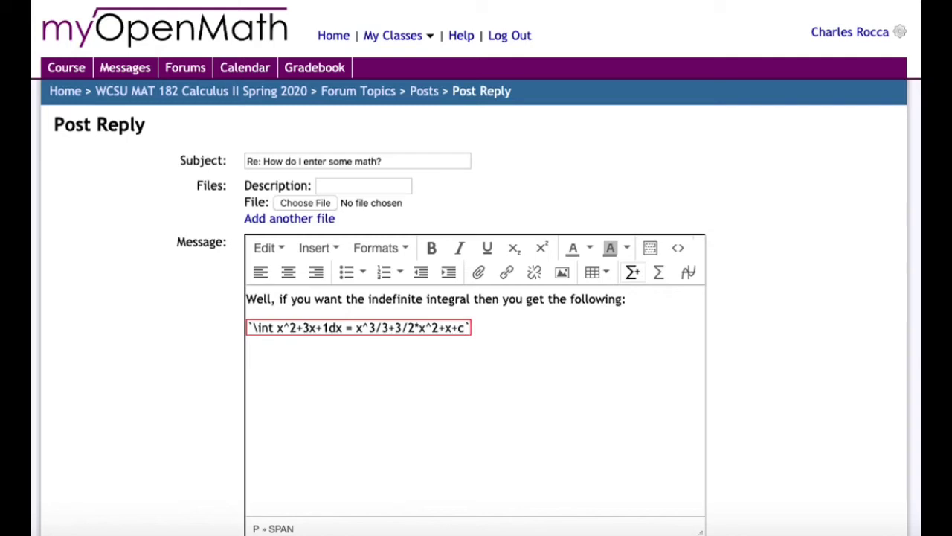
{"action": "key", "text": "Return"}
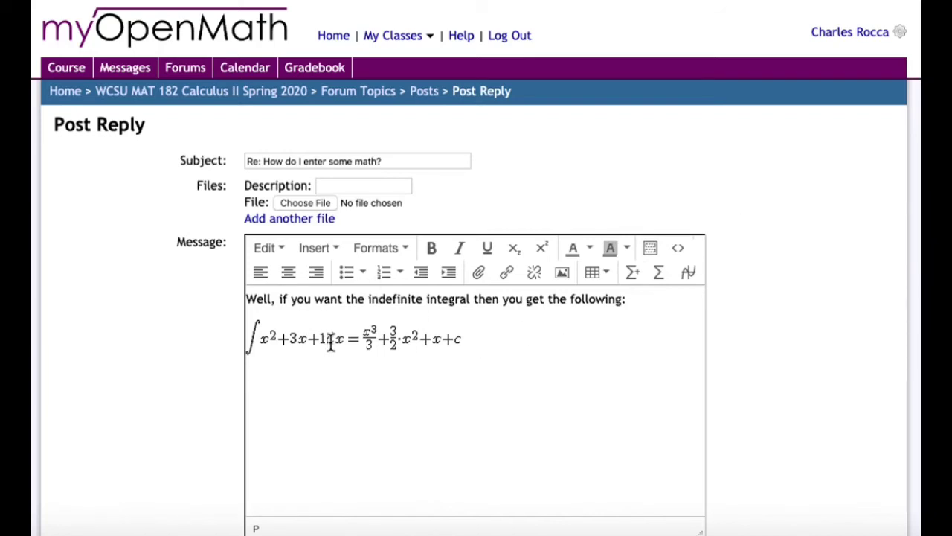
- Center the indefinite integral formula in the message and place the cursor below it
{"action": "mouse_move", "coordinate": [353, 339]}
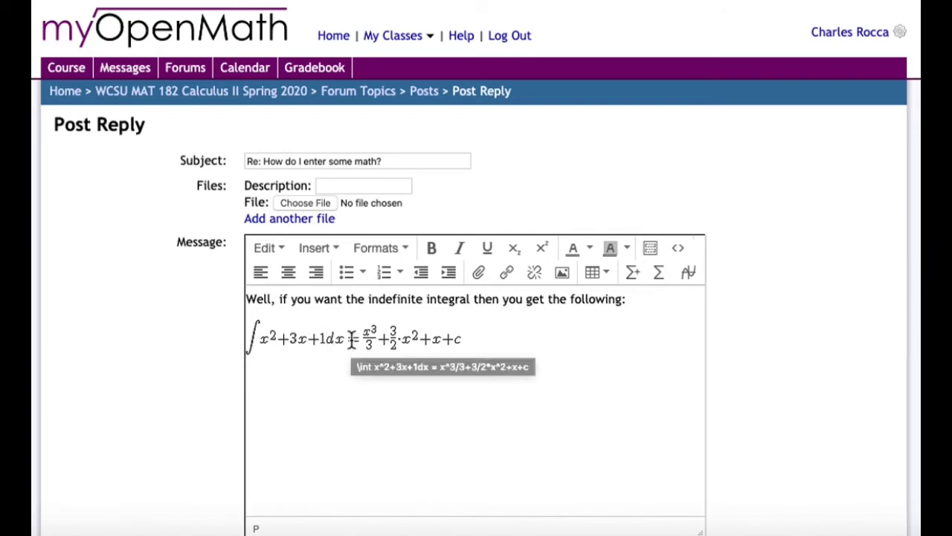
{"action": "left_click", "coordinate": [352, 339]}
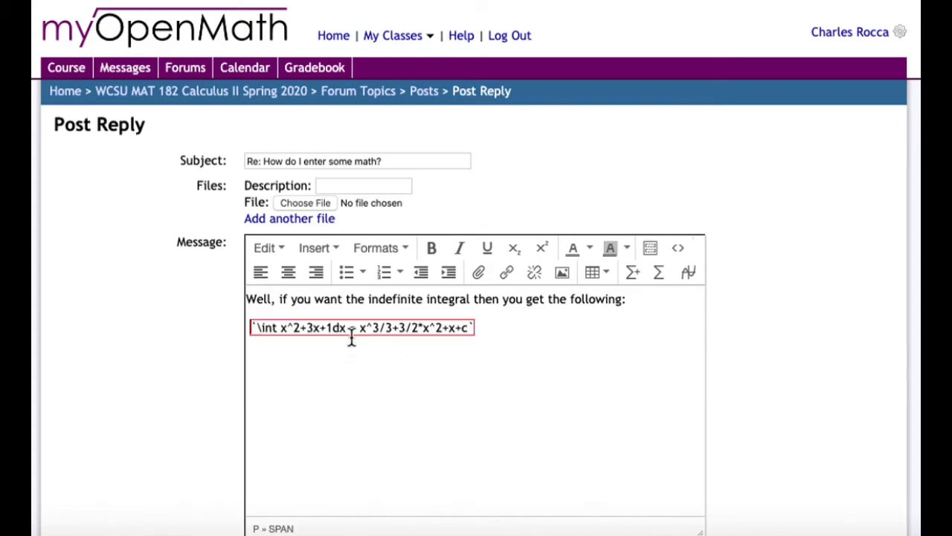
{"action": "left_click", "coordinate": [290, 274]}
{"action": "left_click", "coordinate": [294, 372]}
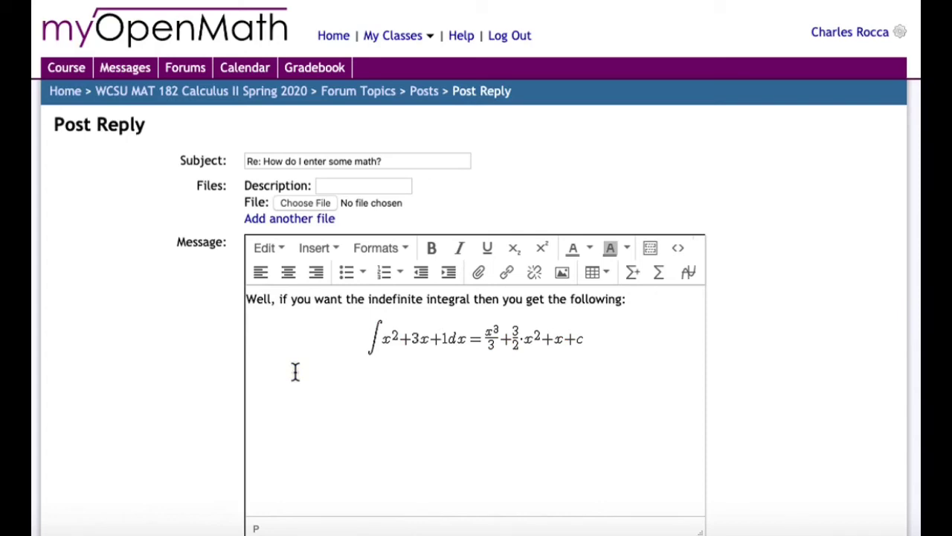
- Add the line "For a definite integral we get something like this:" below the formula and start a new paragraph
{"action": "type", "text": "For a de"}
{"action": "type", "text": "fi"}
{"action": "type", "text": "nt"}
{"action": "type", "text": "ite "}
{"action": "type", "text": "integral"}
{"action": "type", "text": " we g"}
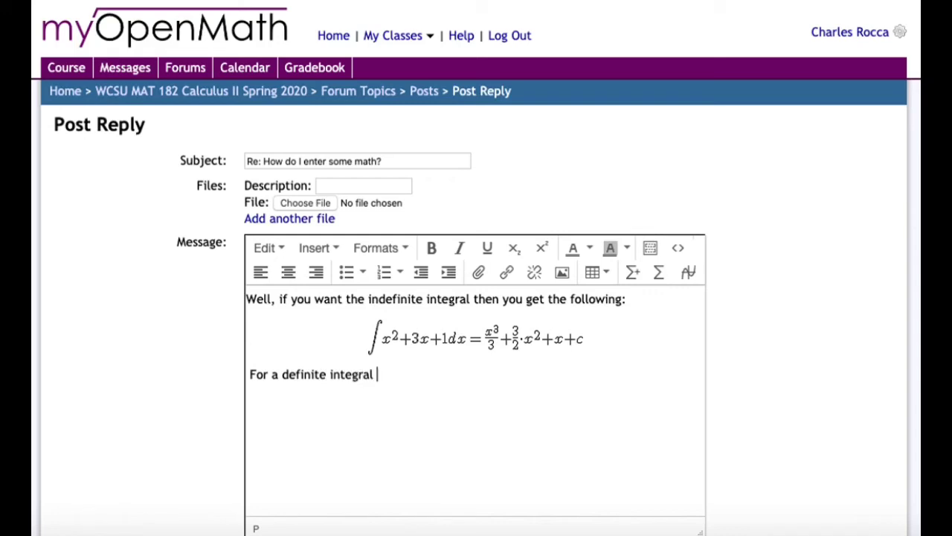
{"action": "type", "text": "et something like this"}
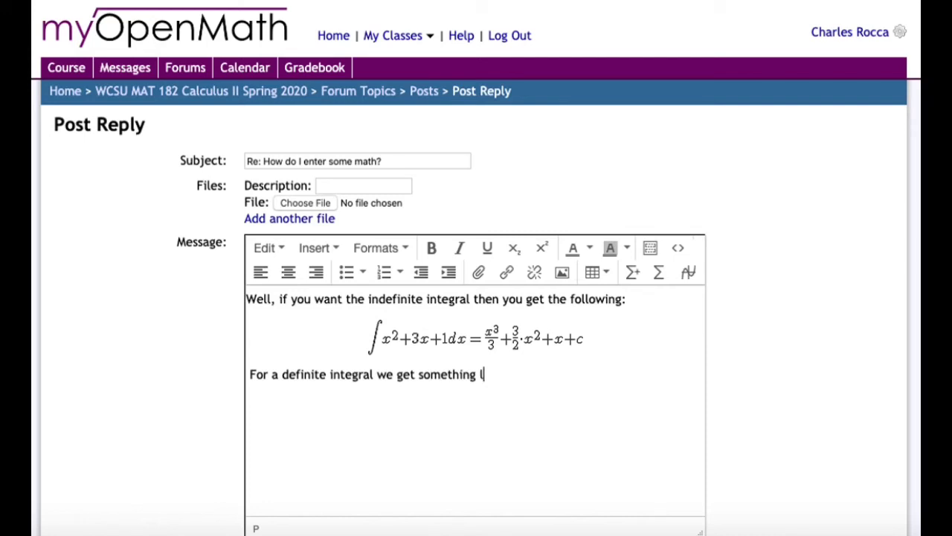
{"action": "type", "text": ":"}
{"action": "key", "text": "Return"}
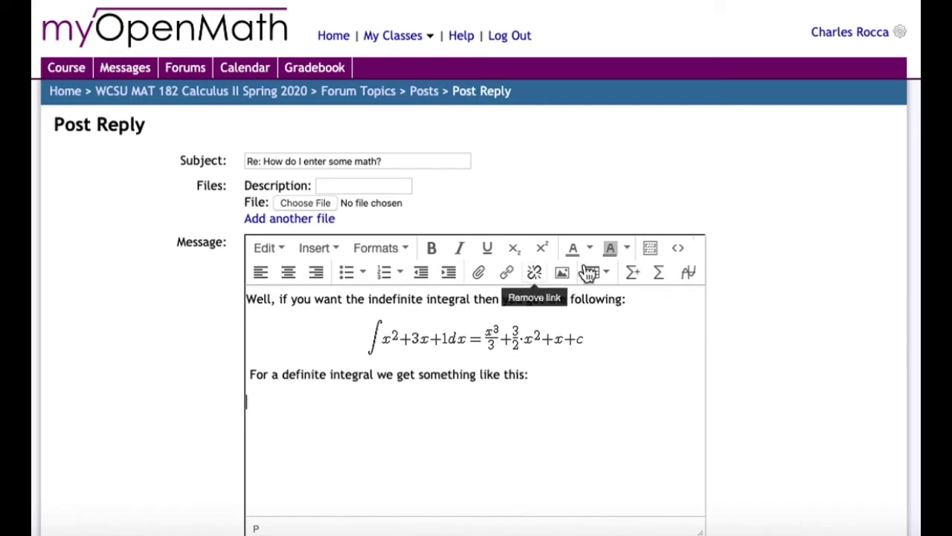
- Insert the centered math formula "\int_0^2 x^2+3x+1 dx" in the new paragraph and start another line below it
{"action": "left_click", "coordinate": [292, 275]}
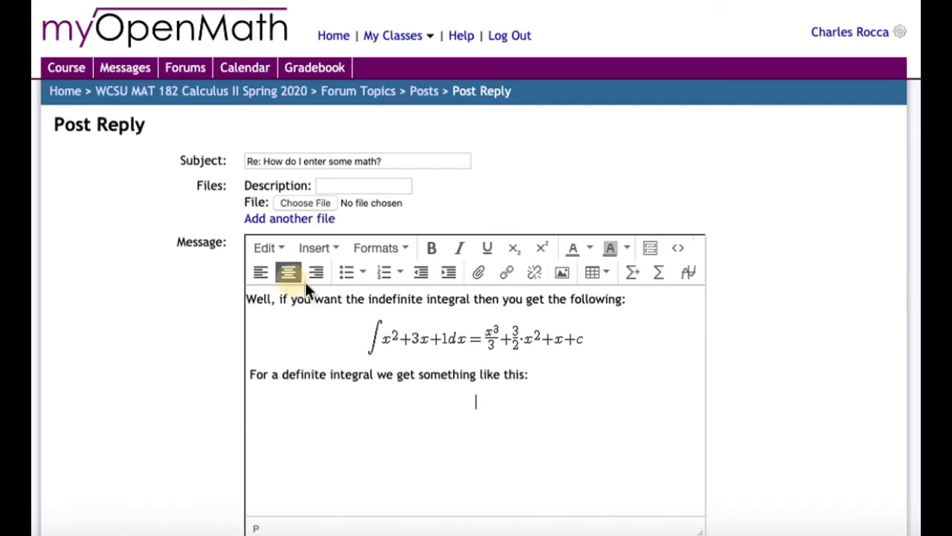
{"action": "left_click", "coordinate": [632, 278]}
{"action": "type", "text": "\\int"}
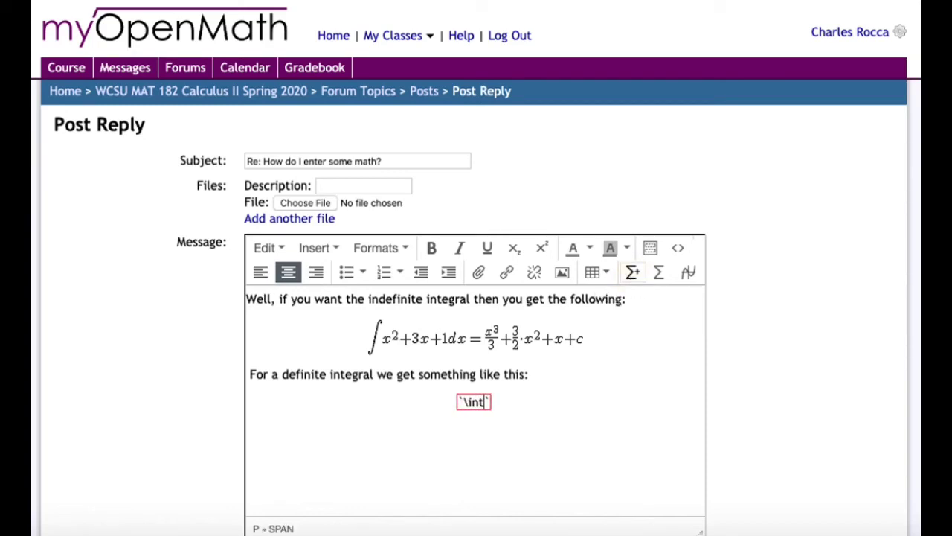
{"action": "type", "text": "_0"}
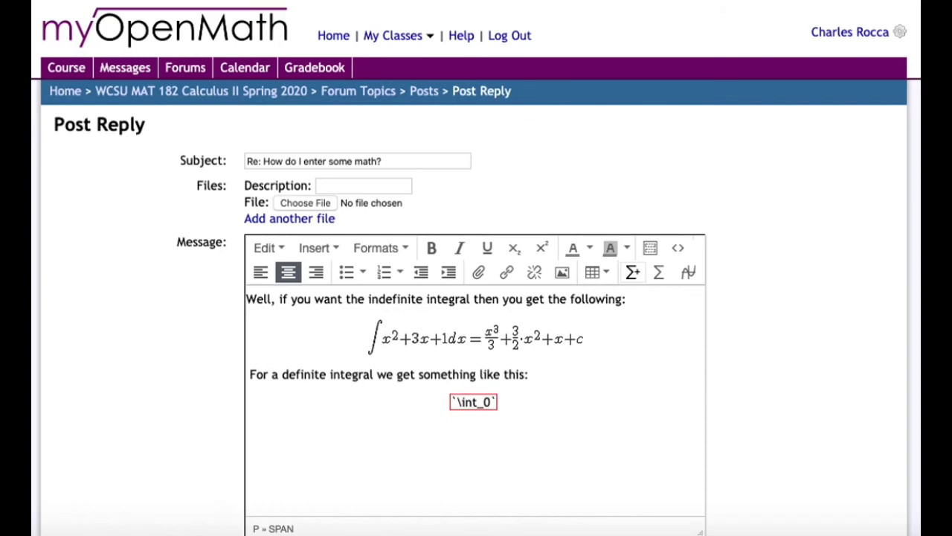
{"action": "type", "text": "^2"}
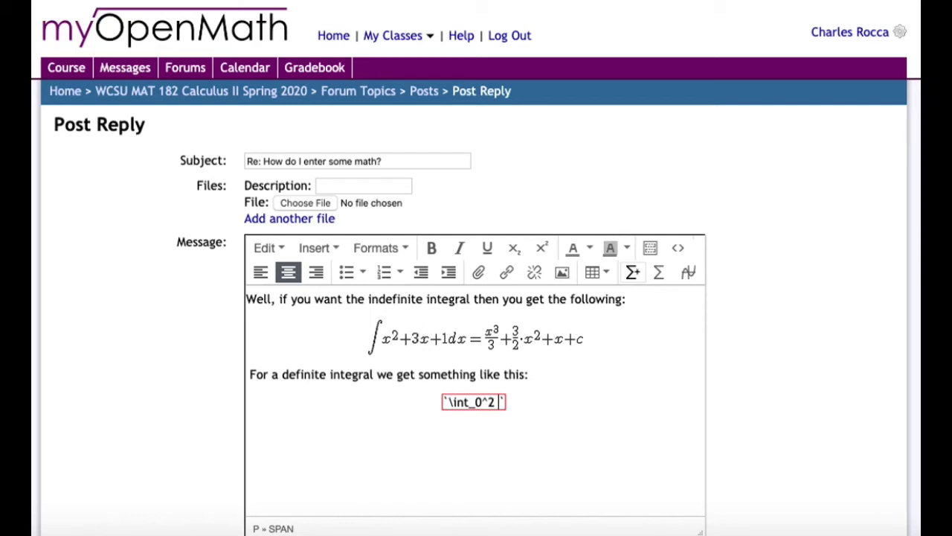
{"action": "type", "text": " x^"}
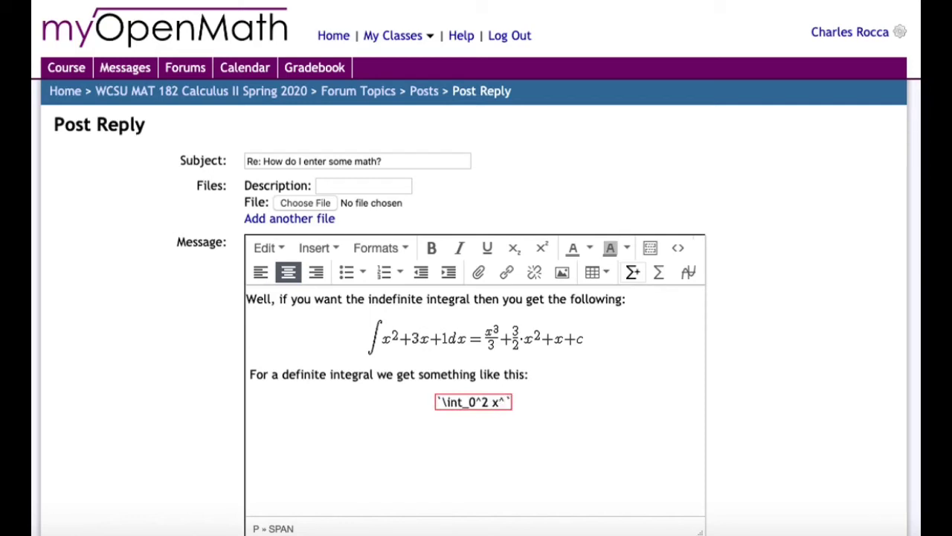
{"action": "type", "text": "2+3x+1"}
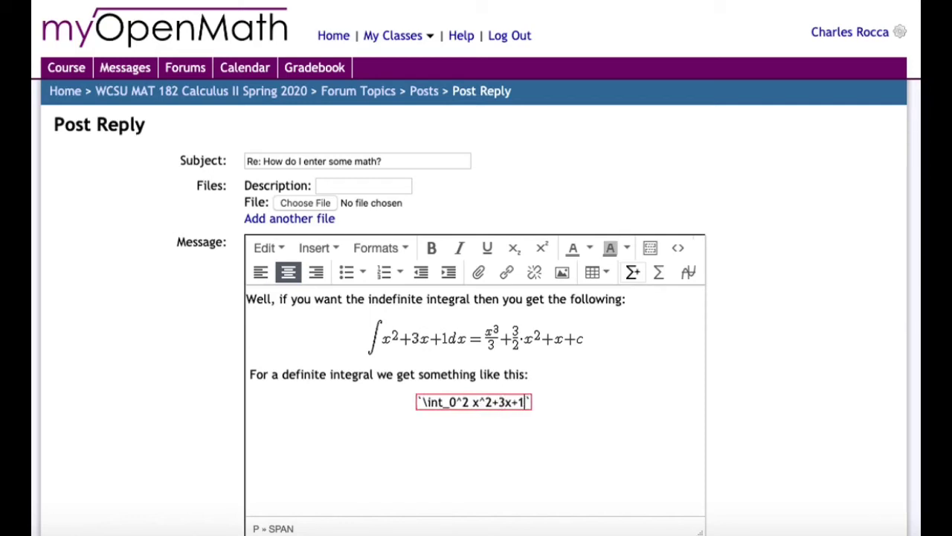
{"action": "type", "text": " dx"}
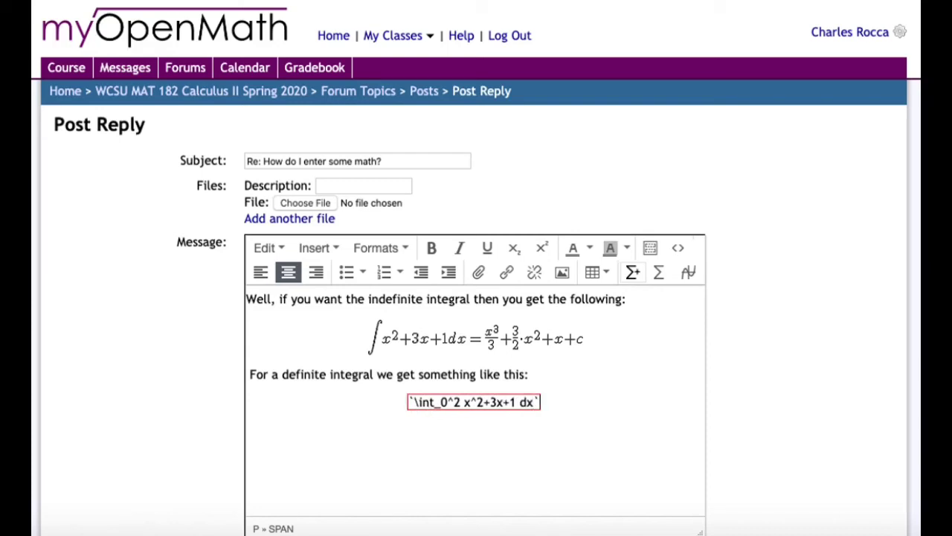
{"action": "key", "text": "Return"}
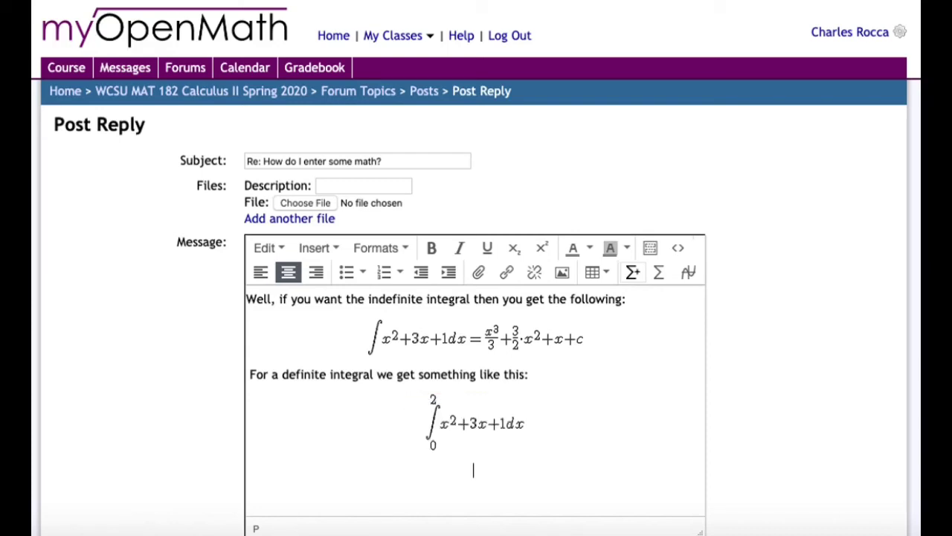
- Add the left-aligned line "Since we already know the antiderivative we just need to evaluate from 0 to 2:" below the definite integral
{"action": "left_click", "coordinate": [261, 272]}
{"action": "scroll", "coordinate": [829, 331], "scroll_direction": "down", "scroll_amount": 1}
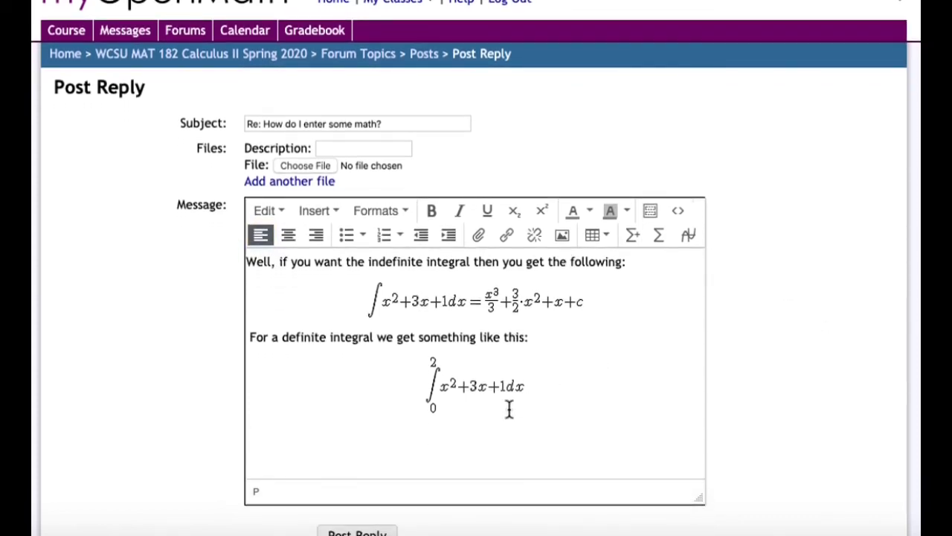
{"action": "type", "text": "Since we a"}
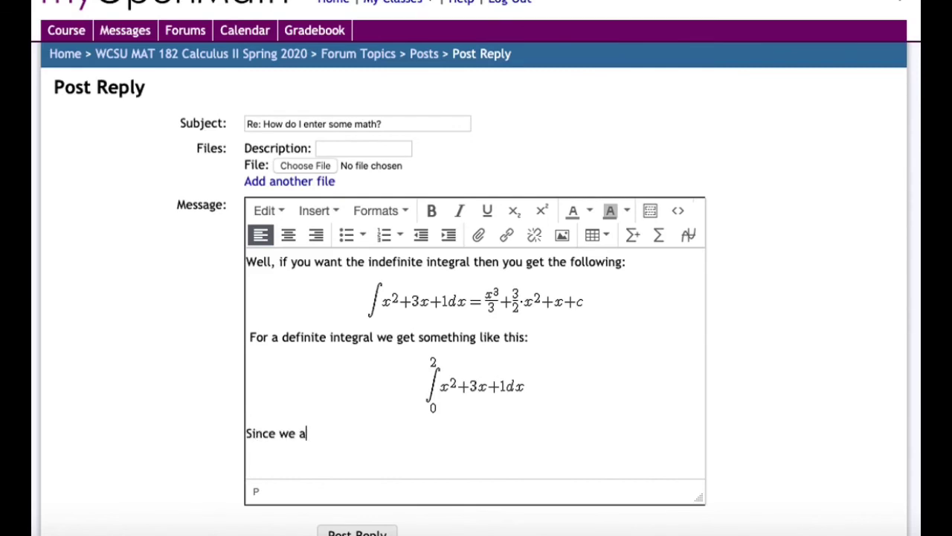
{"action": "type", "text": "lready kn"}
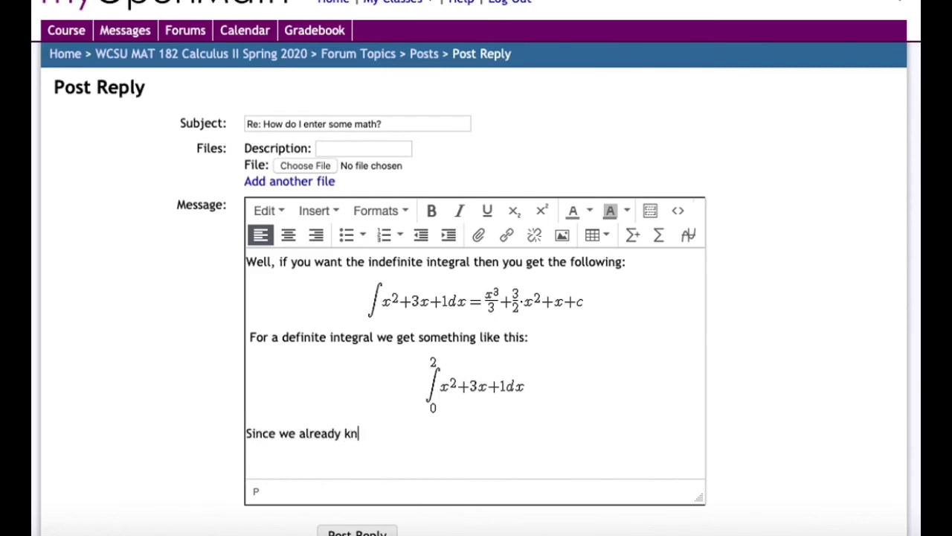
{"action": "type", "text": "ow the anti"}
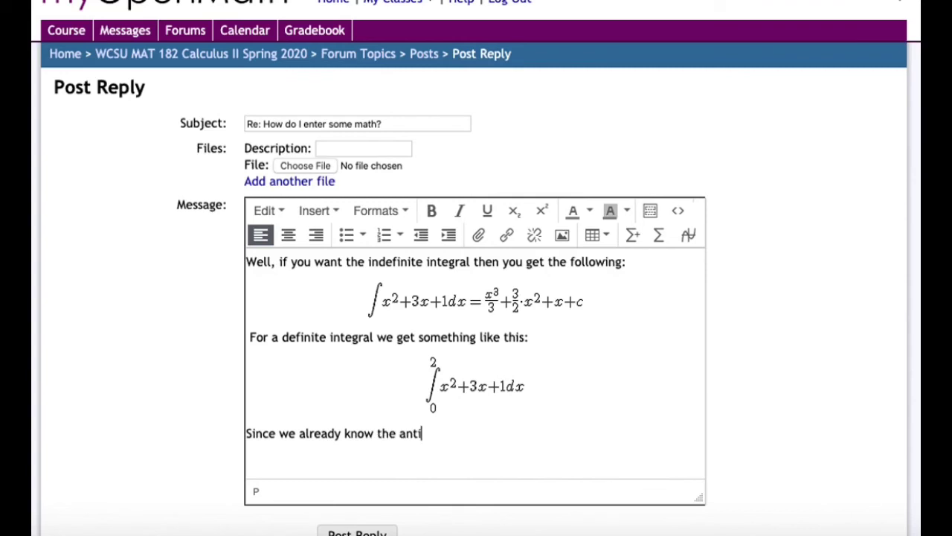
{"action": "key", "text": "BackSpace"}
{"action": "type", "text": "derivative"}
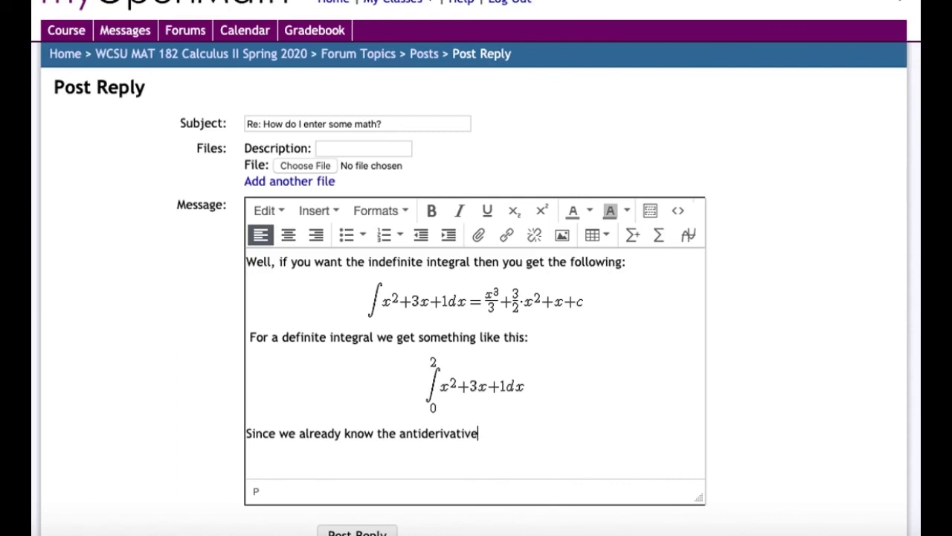
{"action": "type", "text": " we just need to e"}
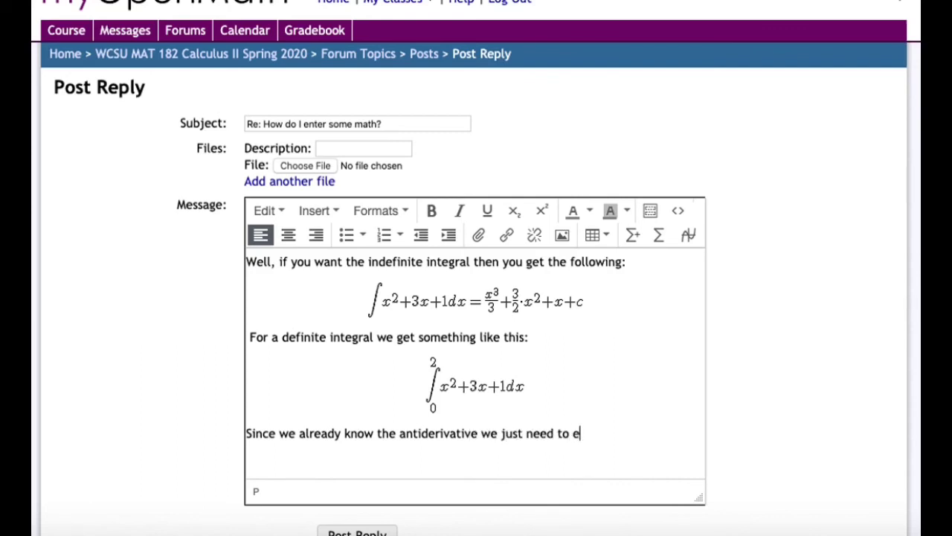
{"action": "type", "text": "valuate fro"}
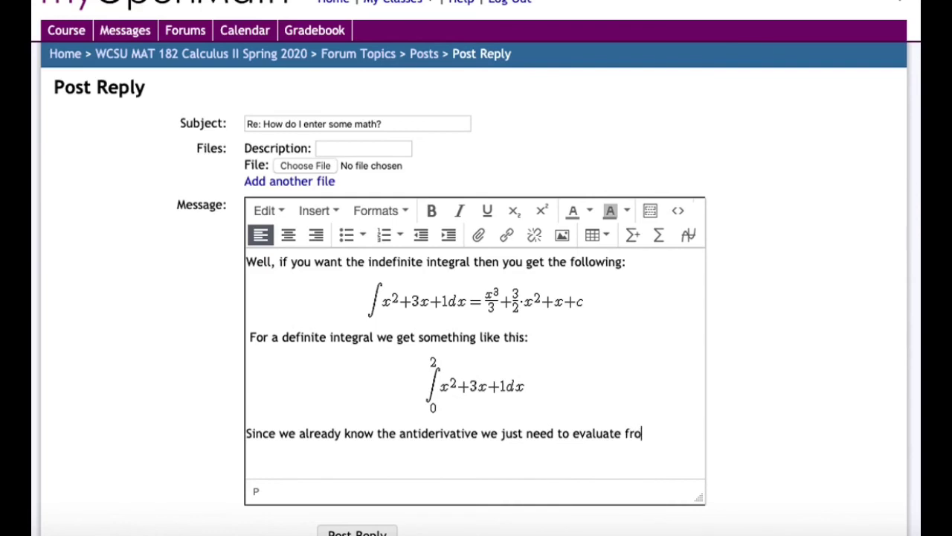
{"action": "type", "text": "m 0 to 2:"}
- Insert the centered math formula "(2^3/3+3/2*2^2+2)-0=8/3+6+2=8/3+8=32/3" below the sentence and start another line
{"action": "left_click", "coordinate": [289, 235]}
{"action": "left_click", "coordinate": [632, 235]}
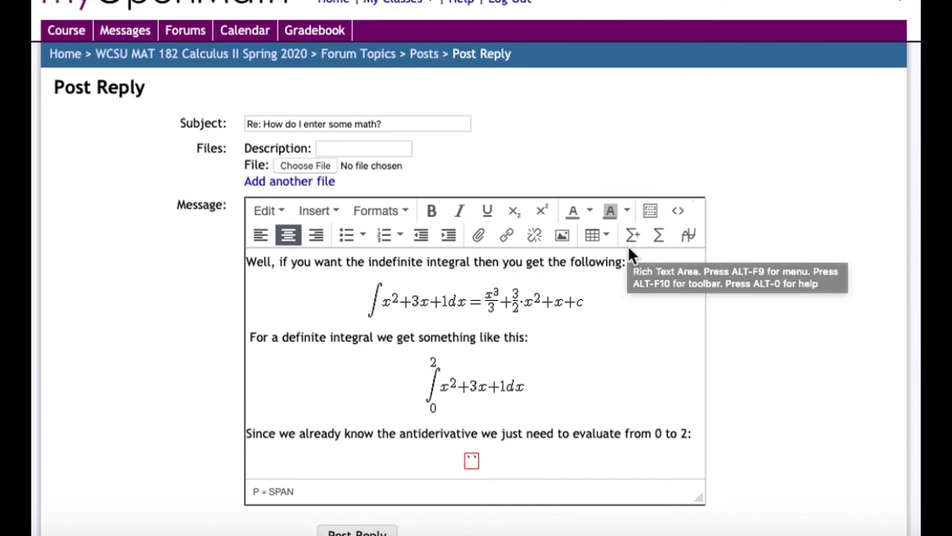
{"action": "type", "text": "(2^3/3"}
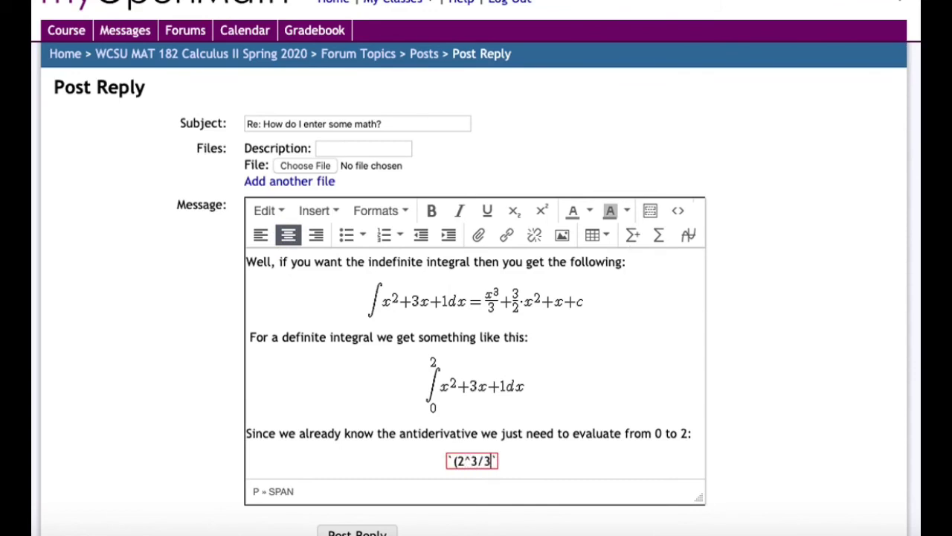
{"action": "type", "text": "+3/2*2^2"}
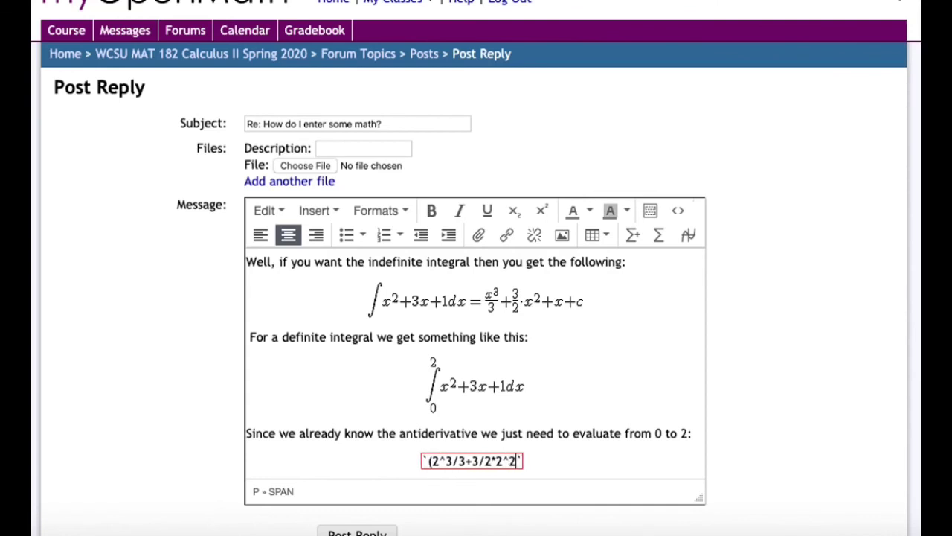
{"action": "type", "text": "+2)-"}
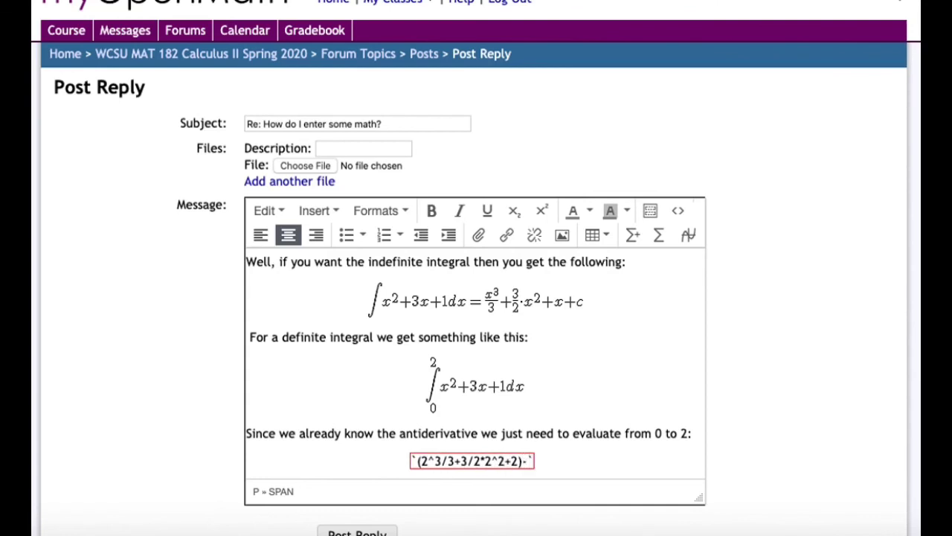
{"action": "type", "text": "0="}
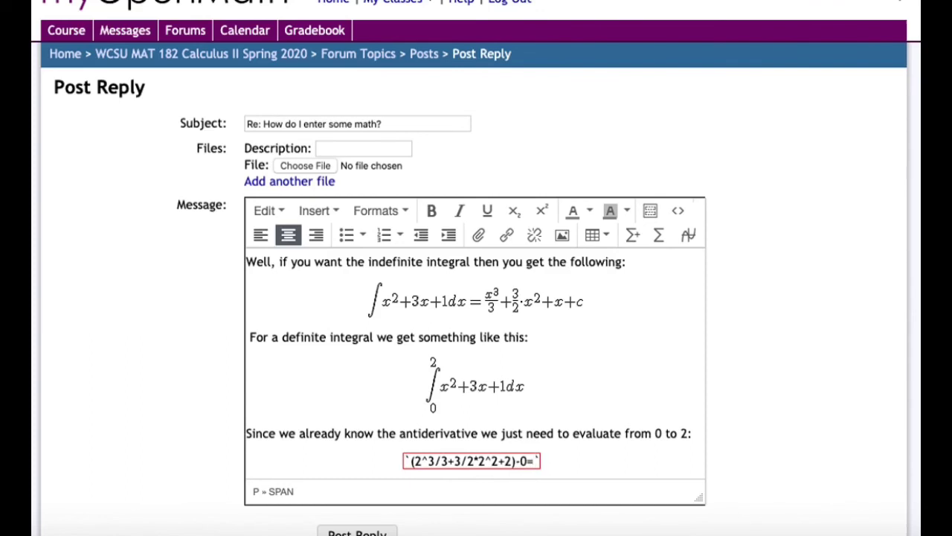
{"action": "type", "text": "8/3+"}
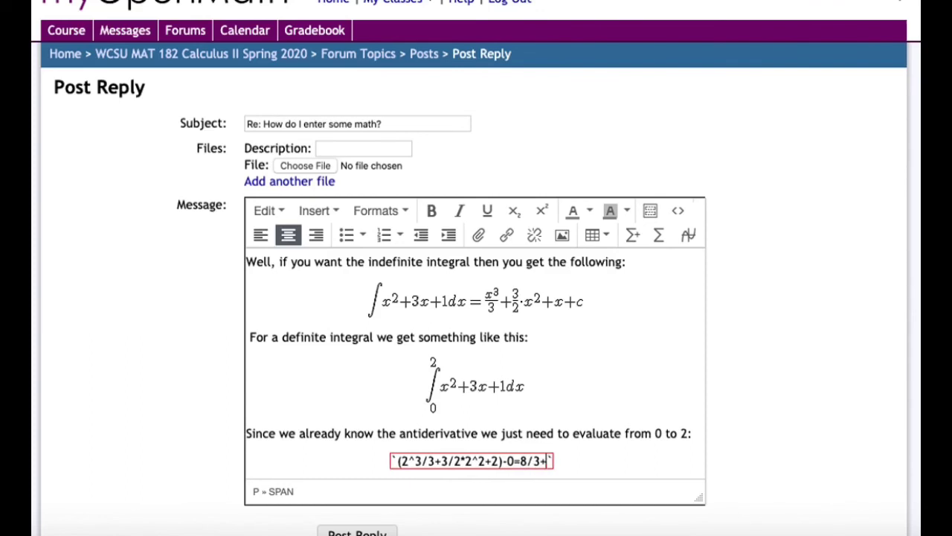
{"action": "type", "text": "6+2"}
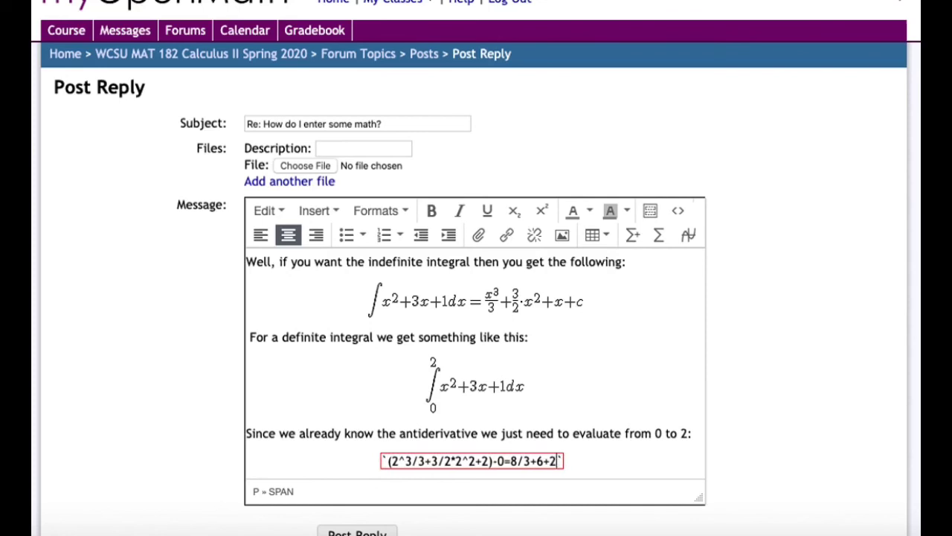
{"action": "type", "text": "="}
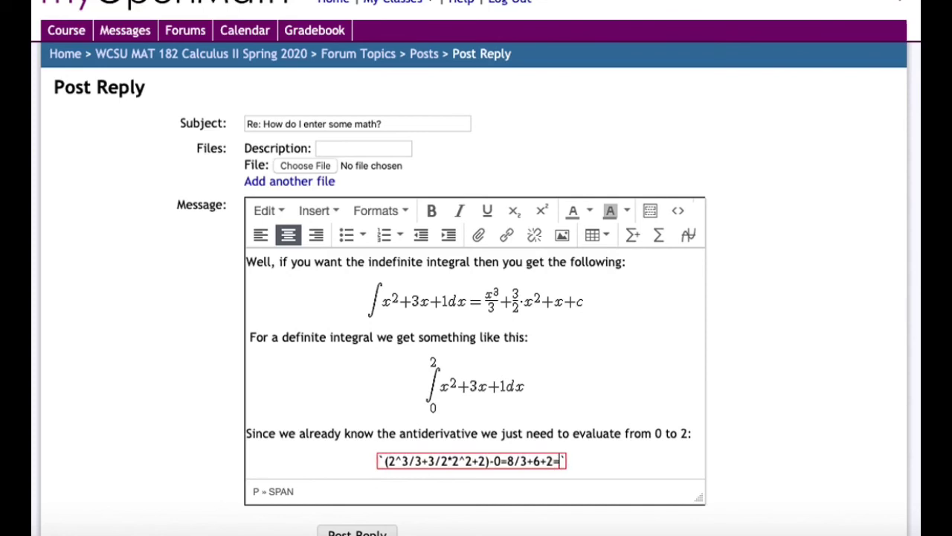
{"action": "type", "text": "8/3+"}
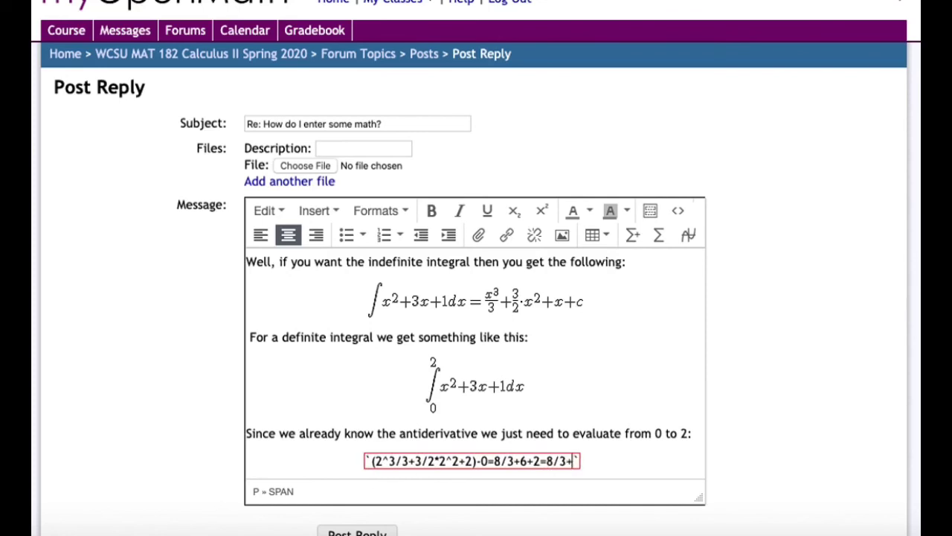
{"action": "type", "text": "8"}
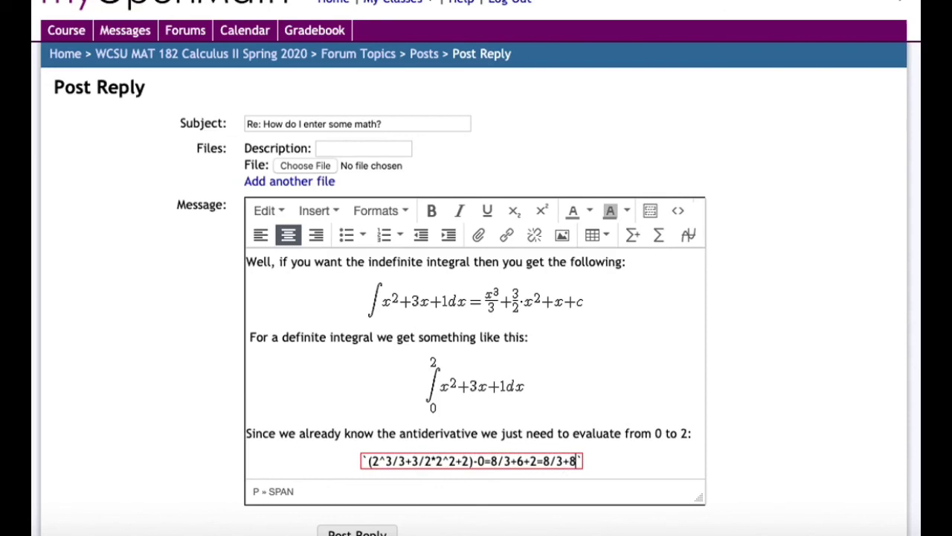
{"action": "type", "text": "=32/3"}
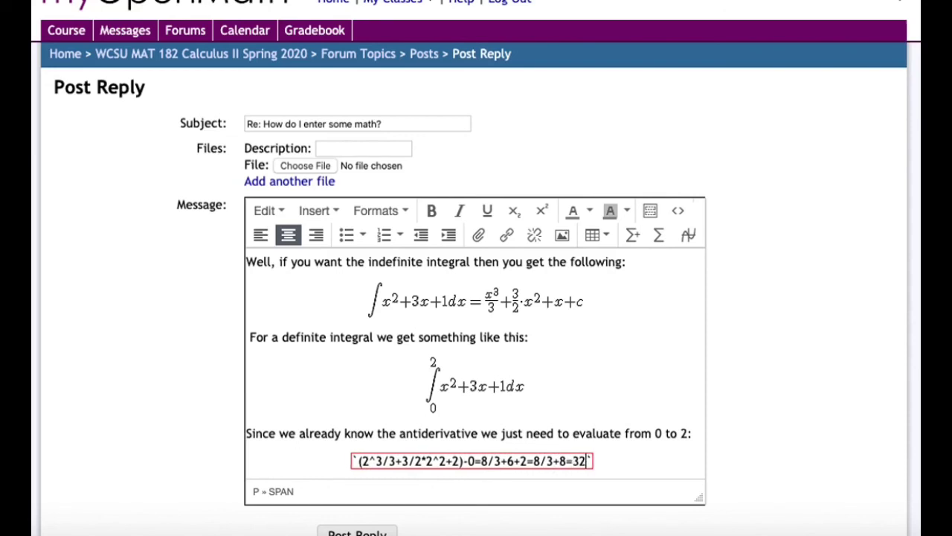
{"action": "key", "text": "Right"}
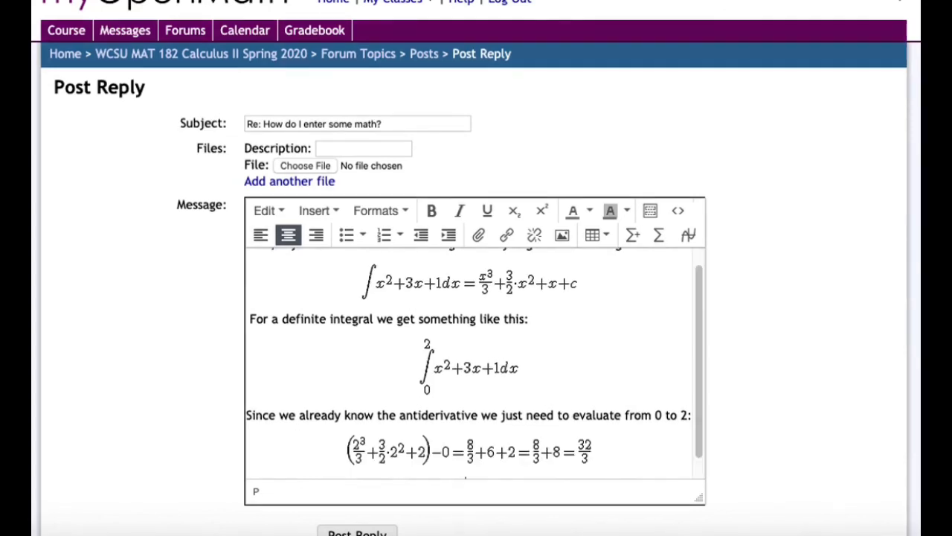
{"action": "key", "text": "Return"}
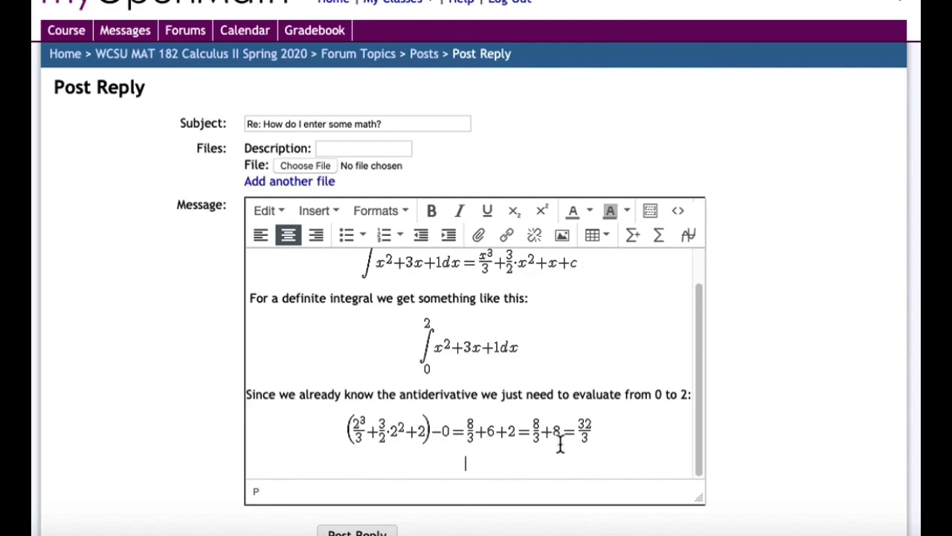
- Add the left-aligned closing line "and that is the answer." below the evaluation formula and post the reply
{"action": "left_click", "coordinate": [260, 240]}
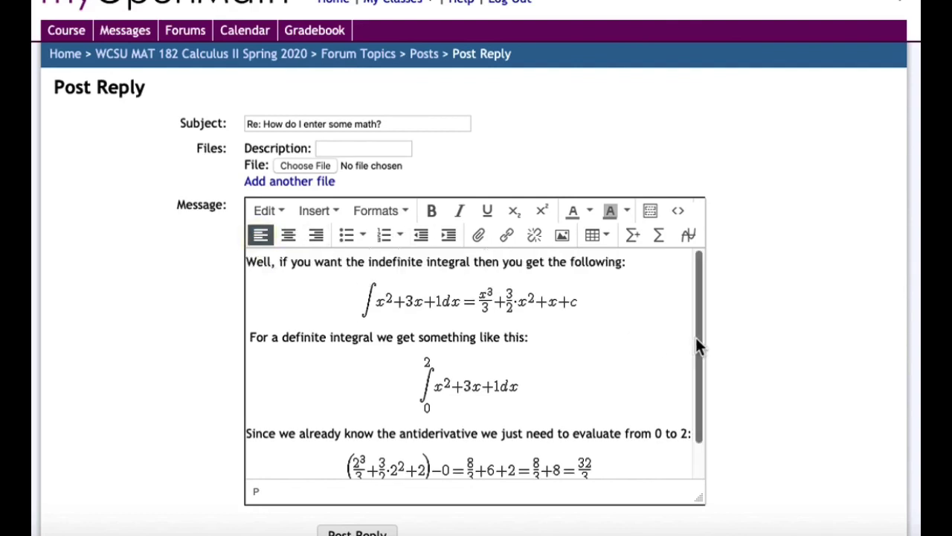
{"action": "left_click_drag", "start_coordinate": [697, 342], "coordinate": [699, 438]}
{"action": "type", "text": "and "}
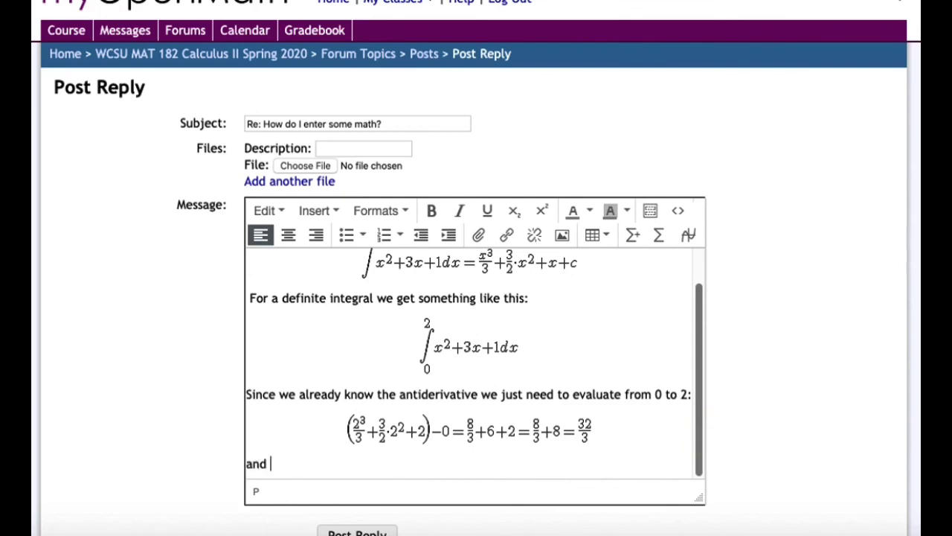
{"action": "type", "text": "that is the answer."}
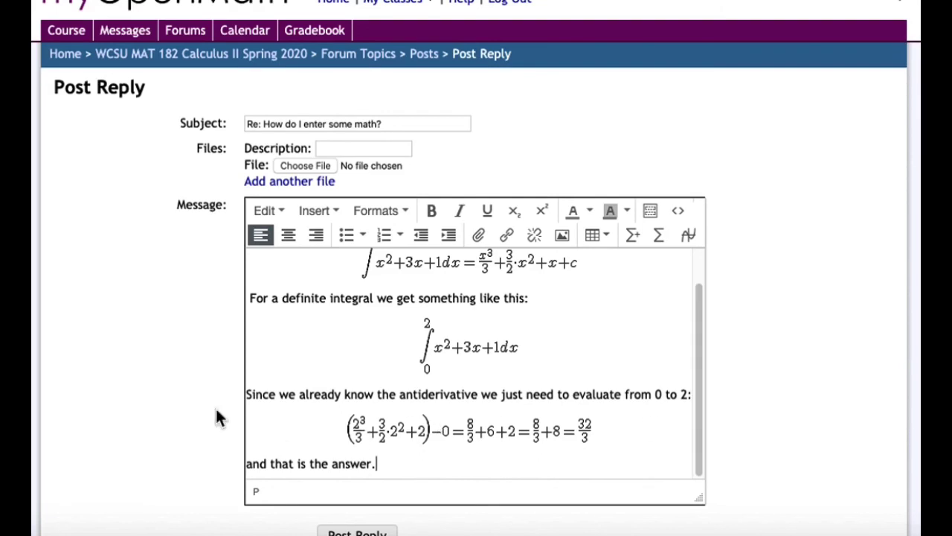
{"action": "scroll", "coordinate": [198, 410], "scroll_direction": "down", "scroll_amount": 1}
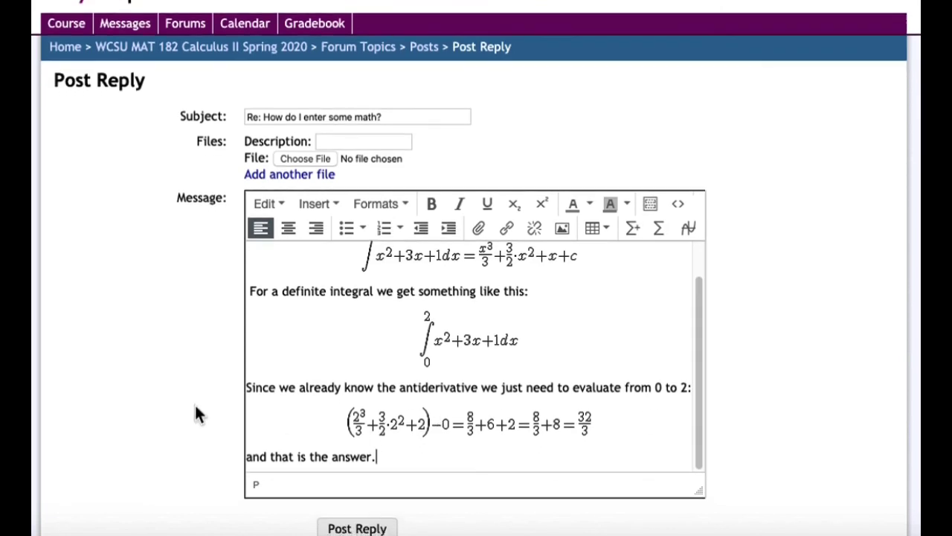
{"action": "left_click", "coordinate": [351, 523]}
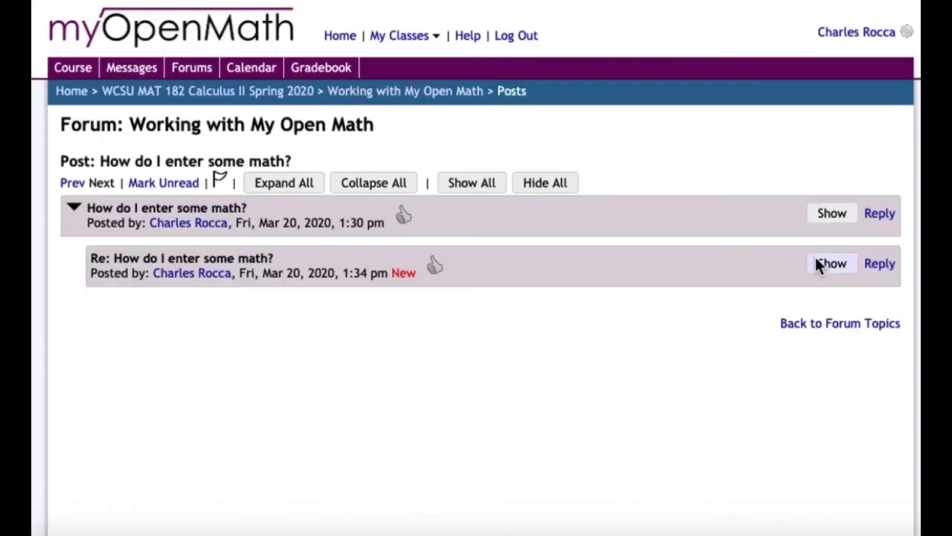
- Show the content of the posted reply "Re: How do I enter some math?" and give it a like
{"action": "left_click", "coordinate": [819, 265]}
{"action": "scroll", "coordinate": [727, 357], "scroll_direction": "down", "scroll_amount": 3}
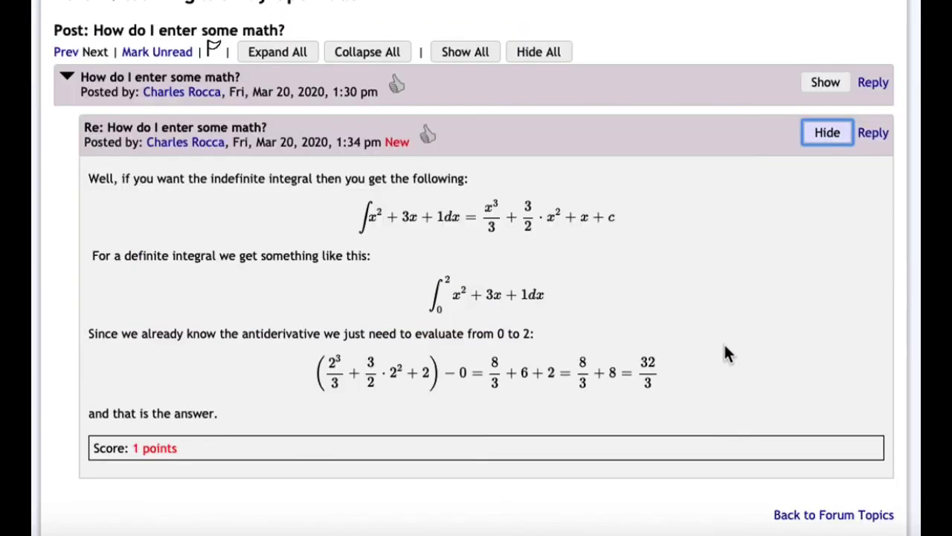
{"action": "left_click", "coordinate": [430, 134]}
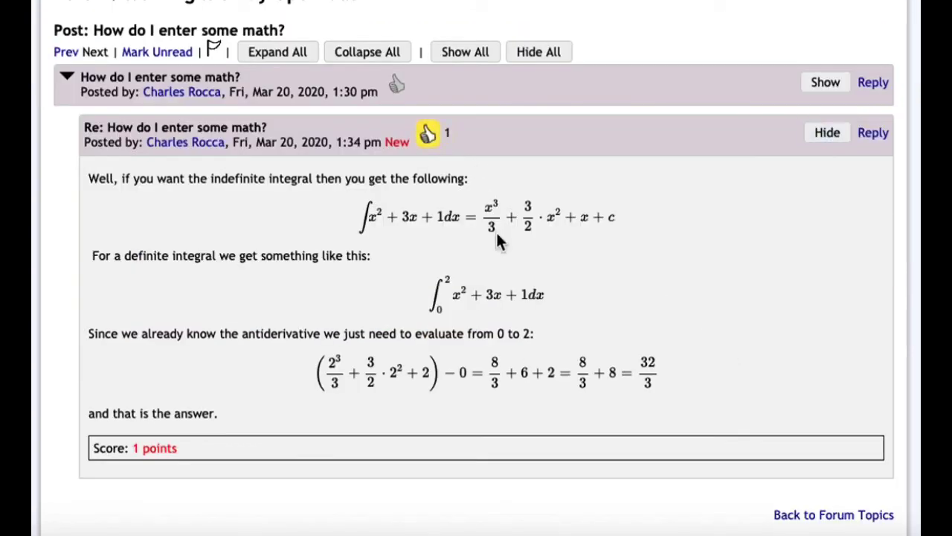